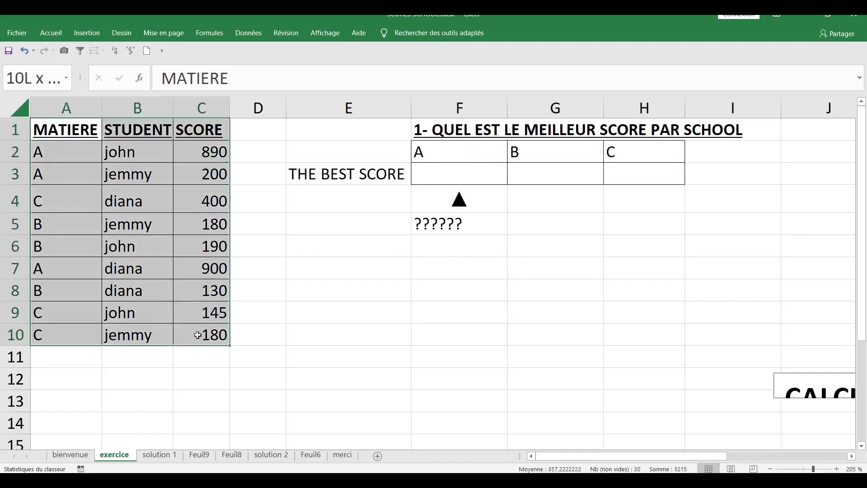
# - Create a pivot table on a new worksheet from the score data in A1:C10 of the exercice sheet
pyautogui.click(133, 208)
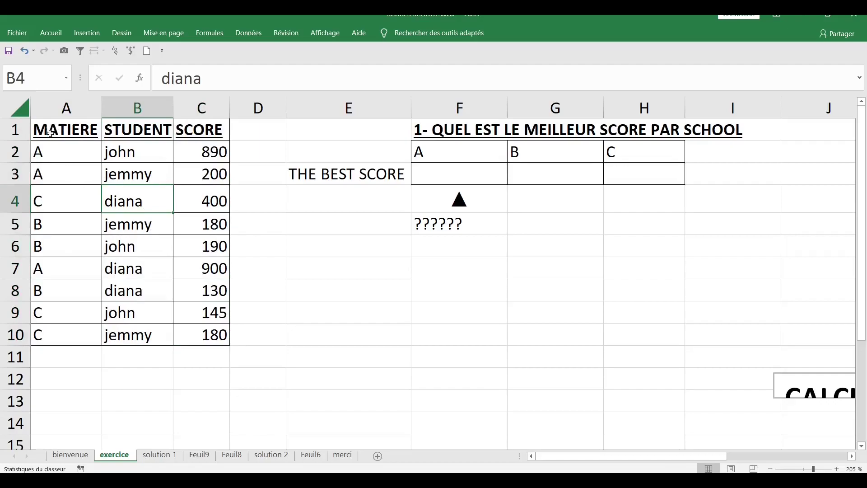
pyautogui.click(87, 38)
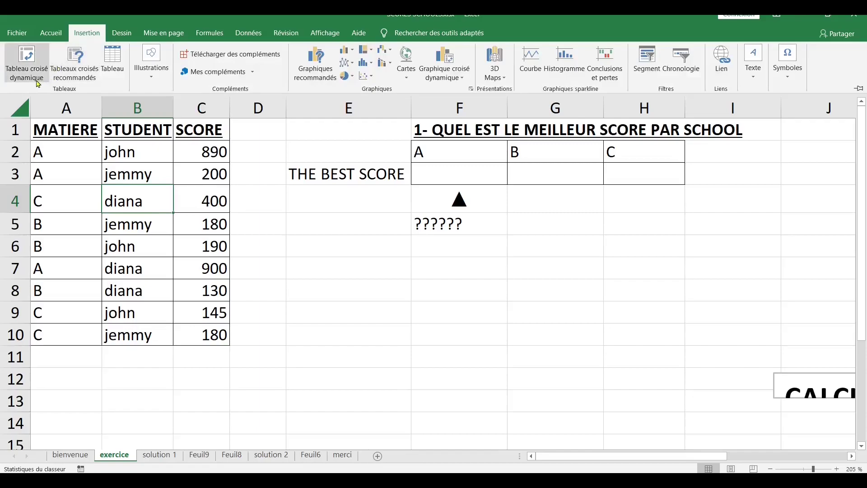
pyautogui.click(26, 69)
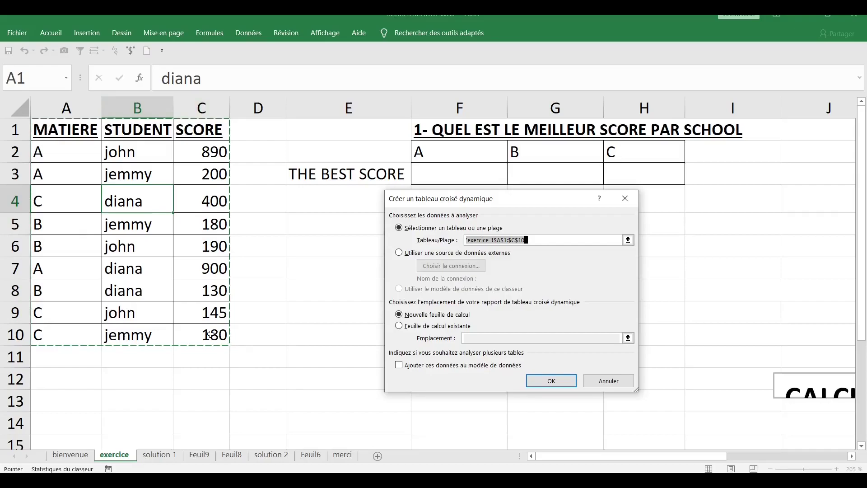
pyautogui.click(550, 382)
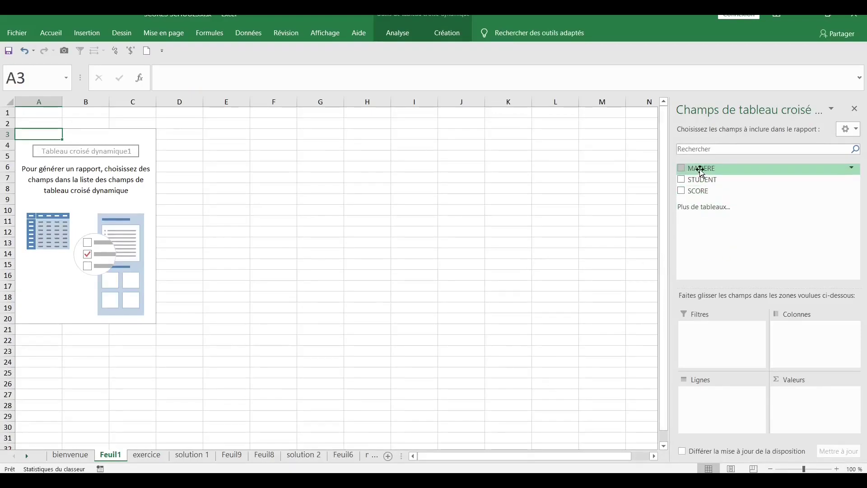
# - Enable the classic pivot table layout so that fields can be placed directly in the grid
pyautogui.moveTo(701, 171); pyautogui.dragTo(707, 377)
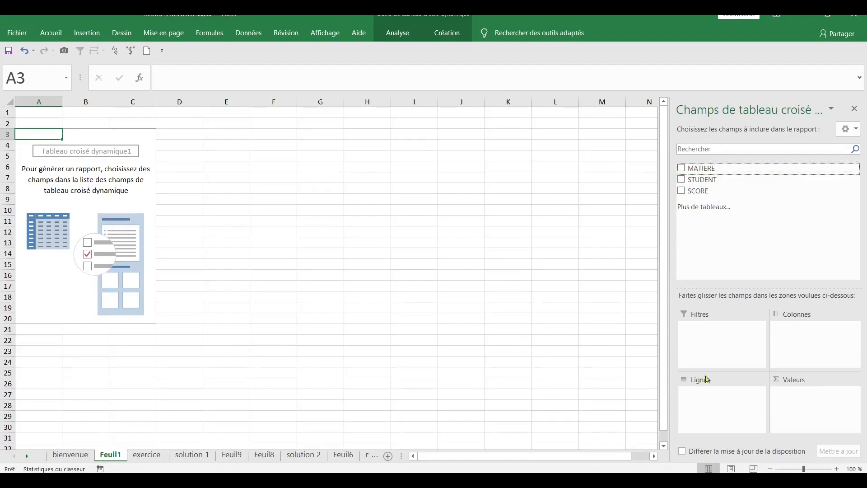
pyautogui.click(80, 175)
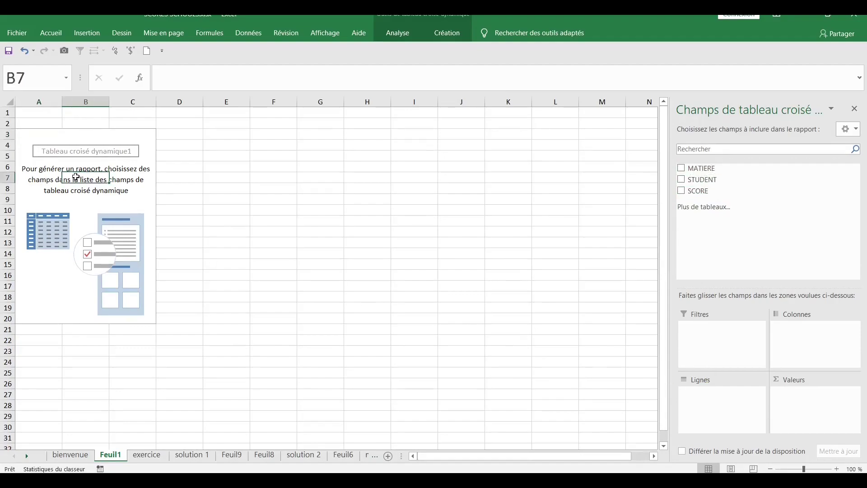
pyautogui.rightClick(76, 178)
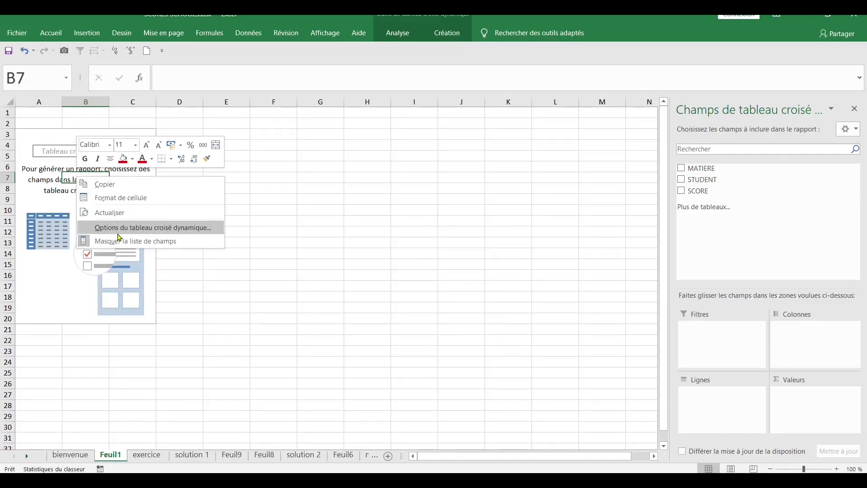
pyautogui.click(118, 233)
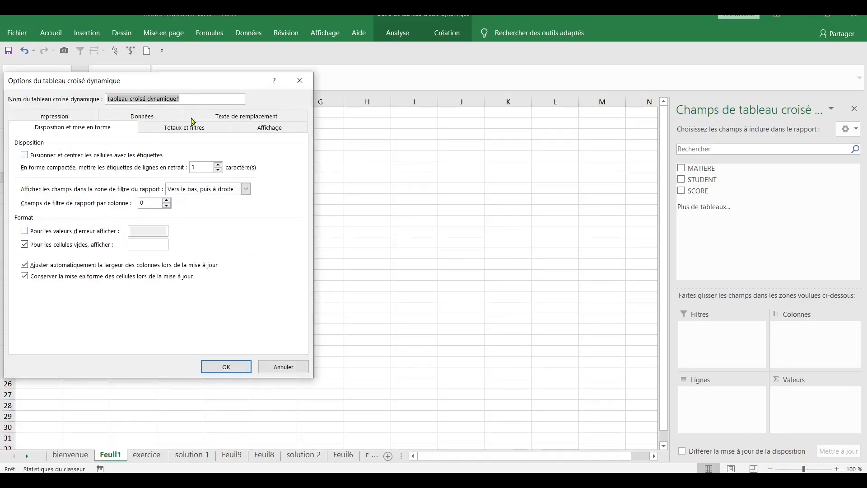
pyautogui.click(275, 130)
pyautogui.click(82, 217)
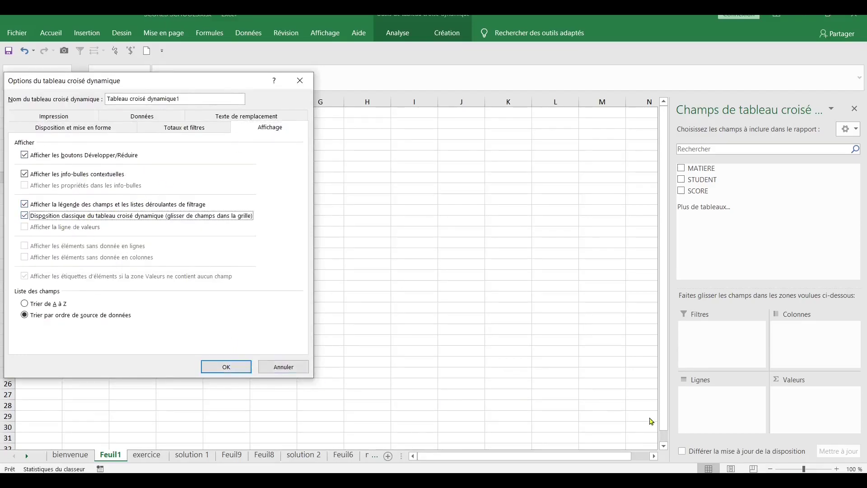
pyautogui.click(217, 367)
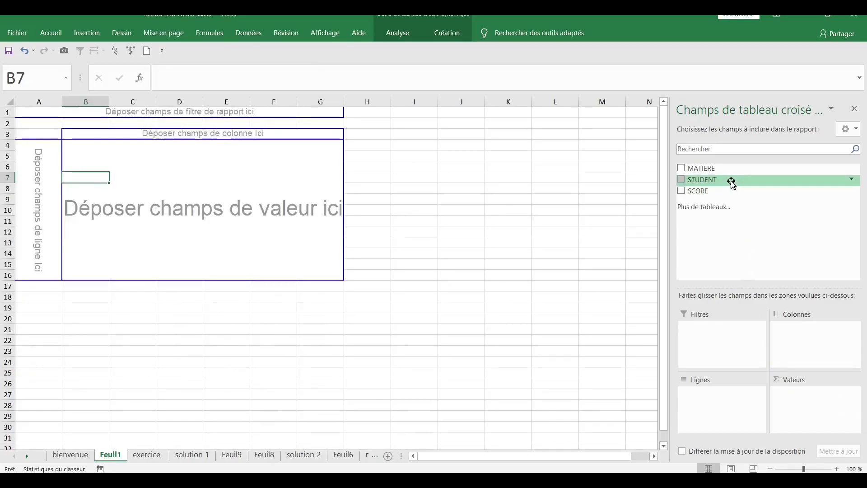
# - Place MATIERE as the row field and SCORE as the value field of the pivot table
pyautogui.moveTo(730, 169); pyautogui.dragTo(32, 201)
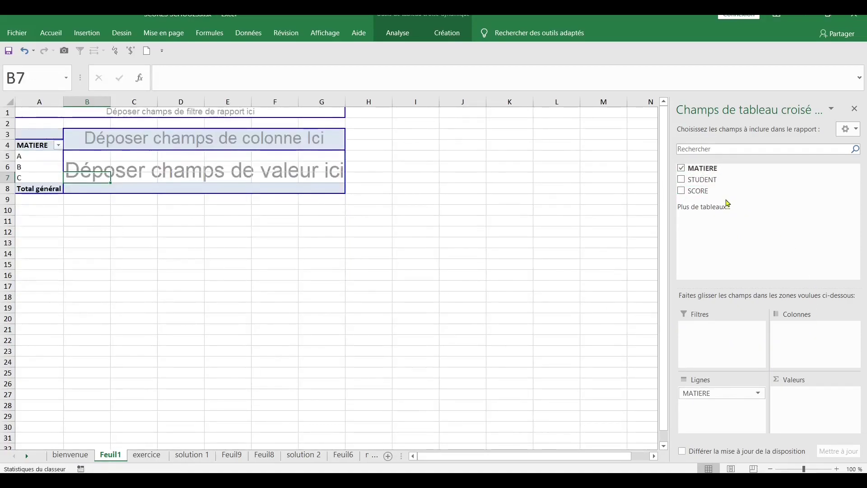
pyautogui.moveTo(715, 194); pyautogui.dragTo(198, 163)
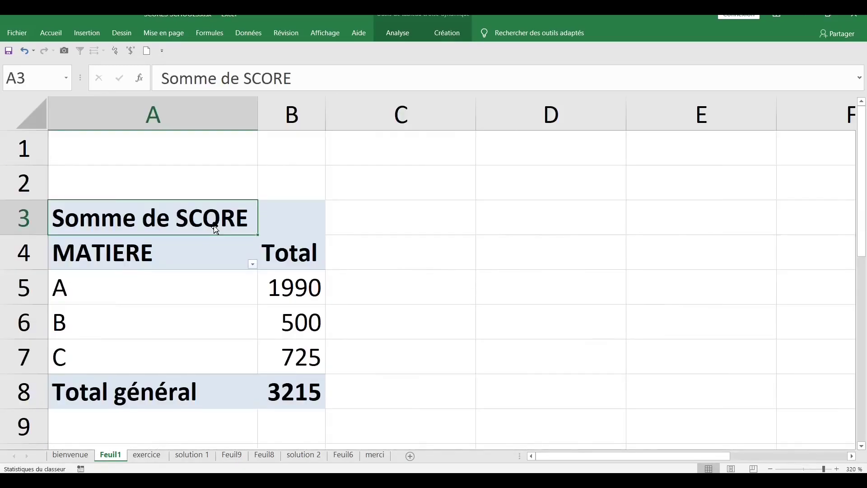
pyautogui.click(255, 258)
pyautogui.click(382, 299)
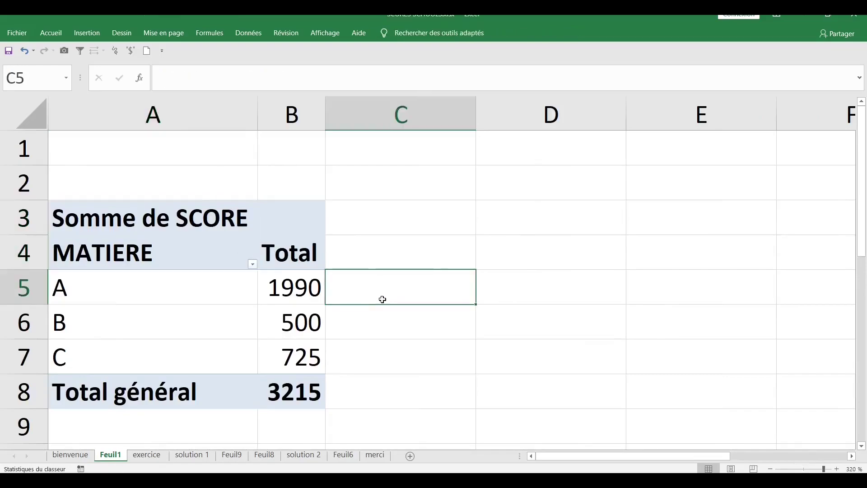
pyautogui.scroll(-1, 471, 258)
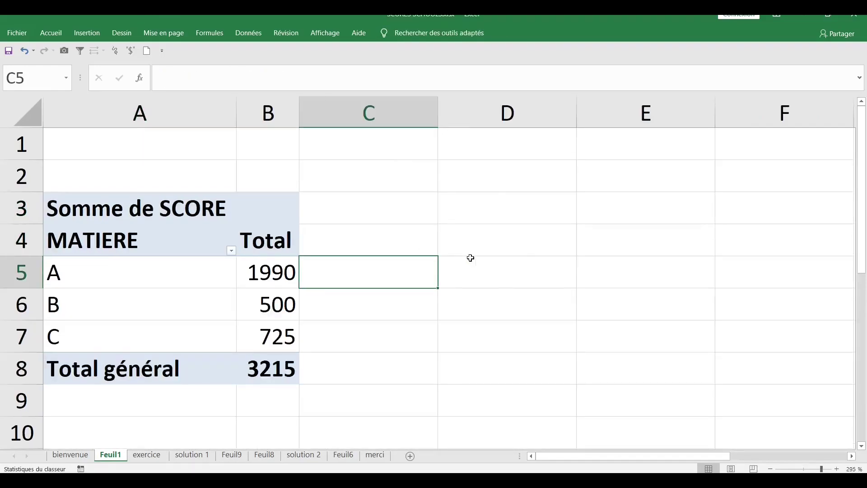
# - Change the SCORE value field's summary calculation to Max. in the pivot table
pyautogui.click(270, 280)
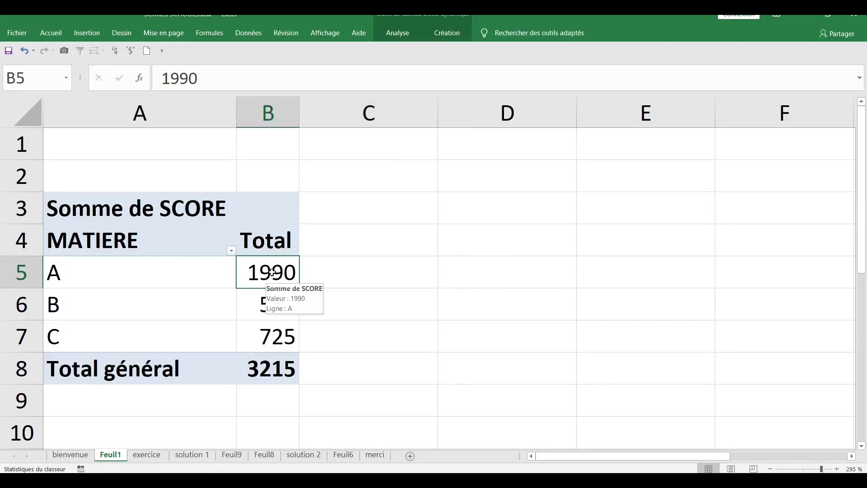
pyautogui.click(279, 243)
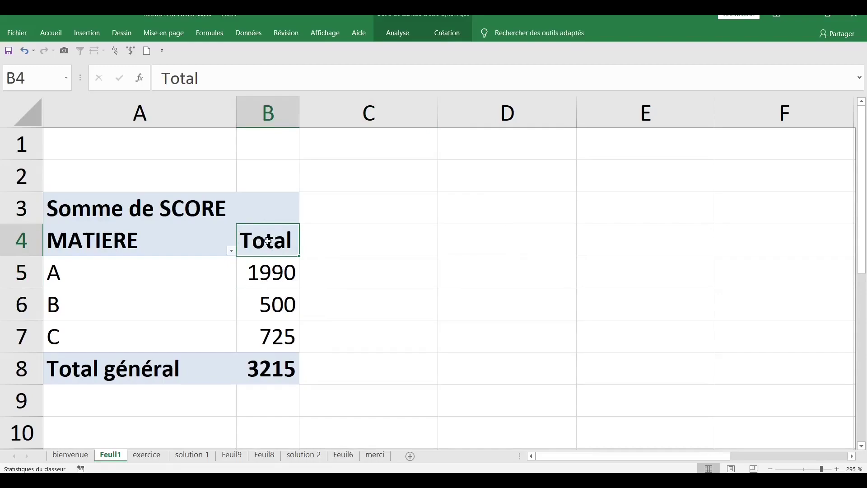
pyautogui.press('Down')
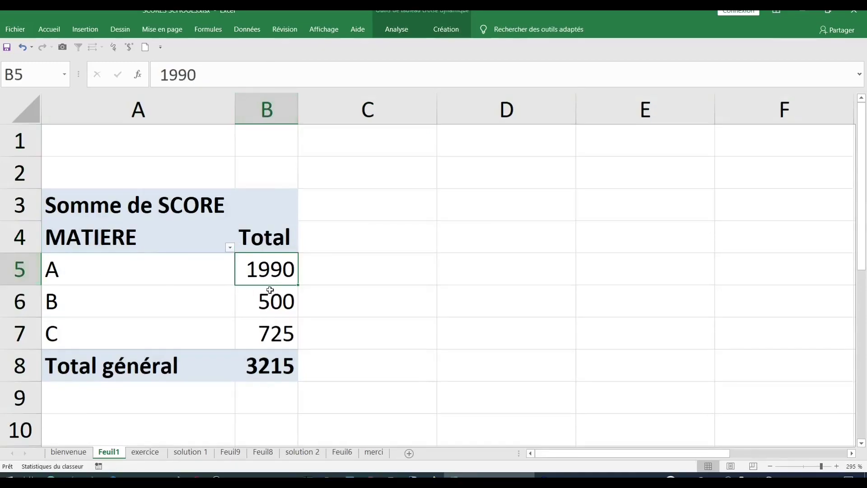
pyautogui.rightClick(259, 272)
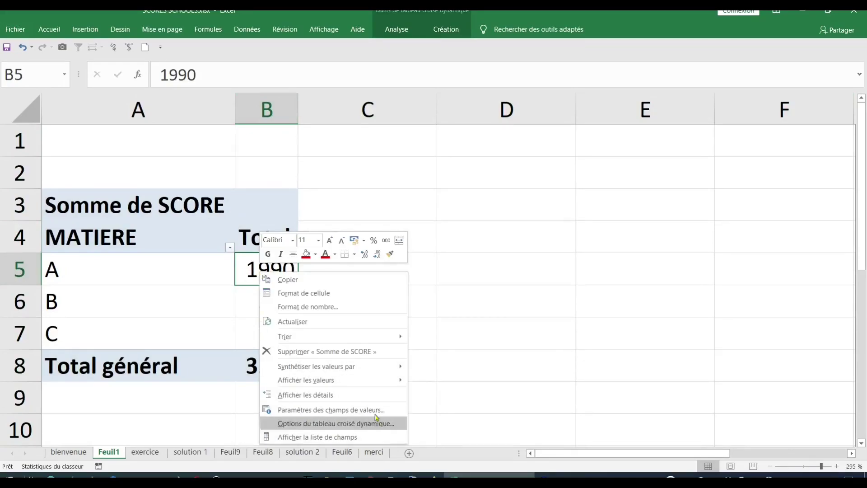
pyautogui.click(357, 412)
pyautogui.moveTo(369, 298); pyautogui.dragTo(513, 161)
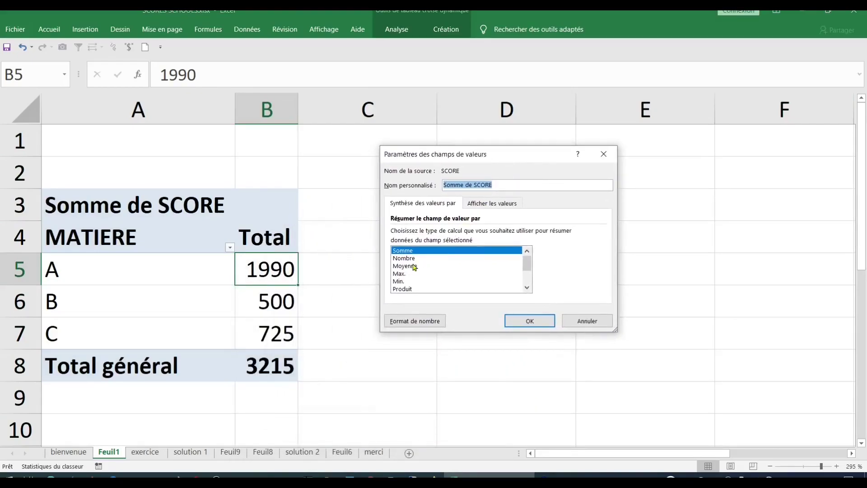
pyautogui.click(400, 274)
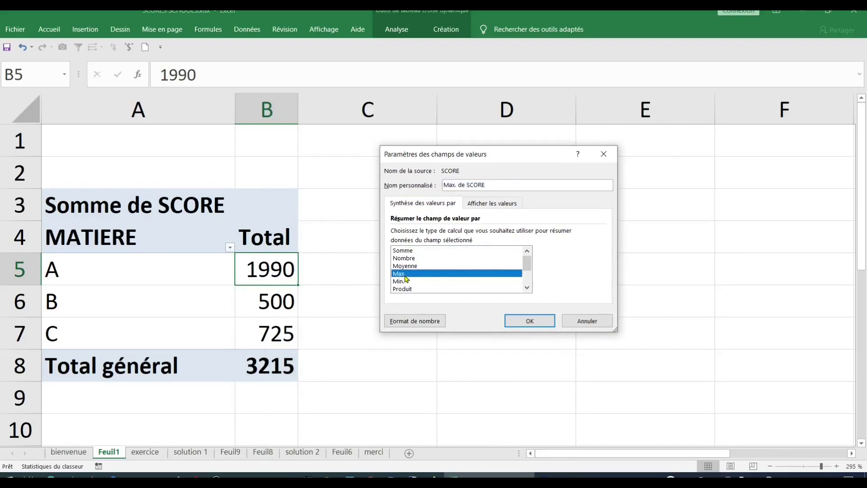
pyautogui.click(528, 319)
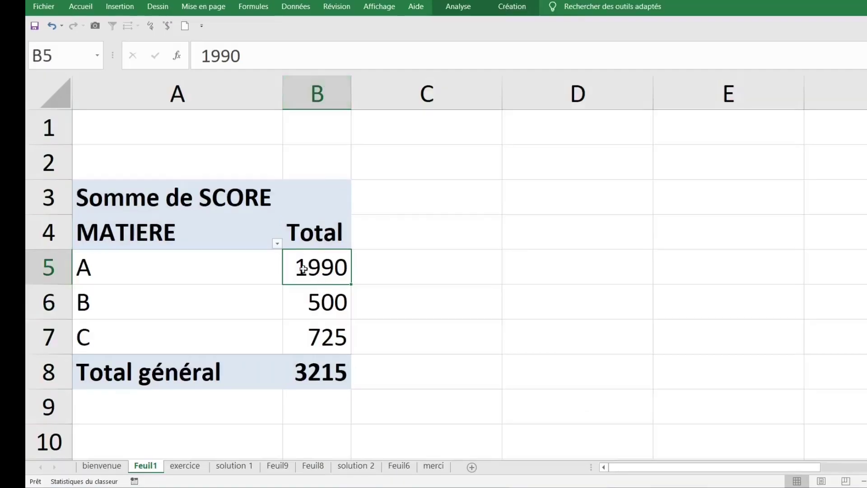
pyautogui.rightClick(308, 270)
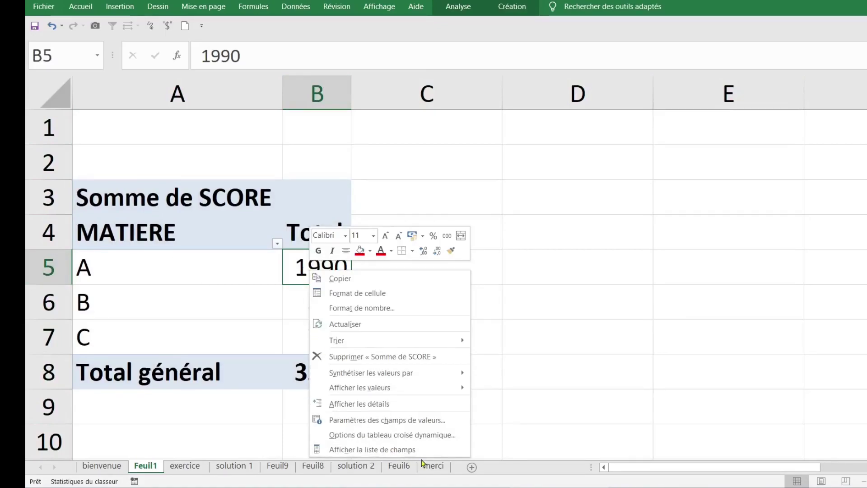
pyautogui.click(412, 420)
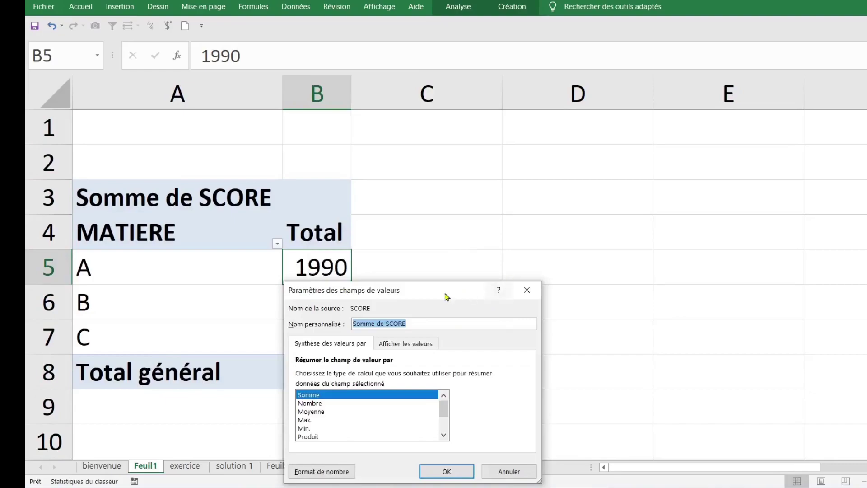
pyautogui.moveTo(427, 296); pyautogui.dragTo(583, 148)
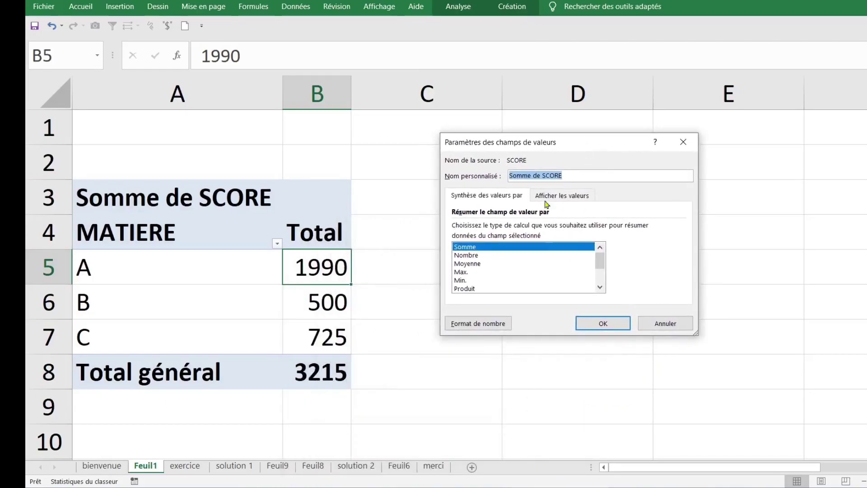
pyautogui.click(468, 271)
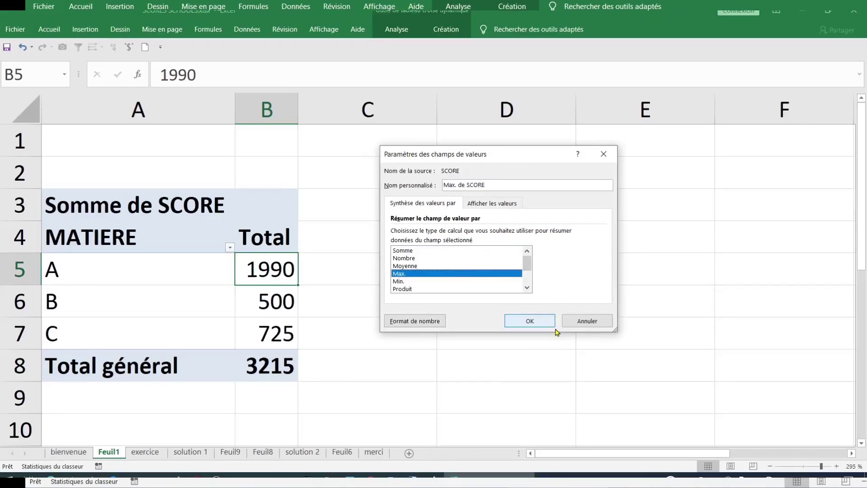
pyautogui.click(530, 321)
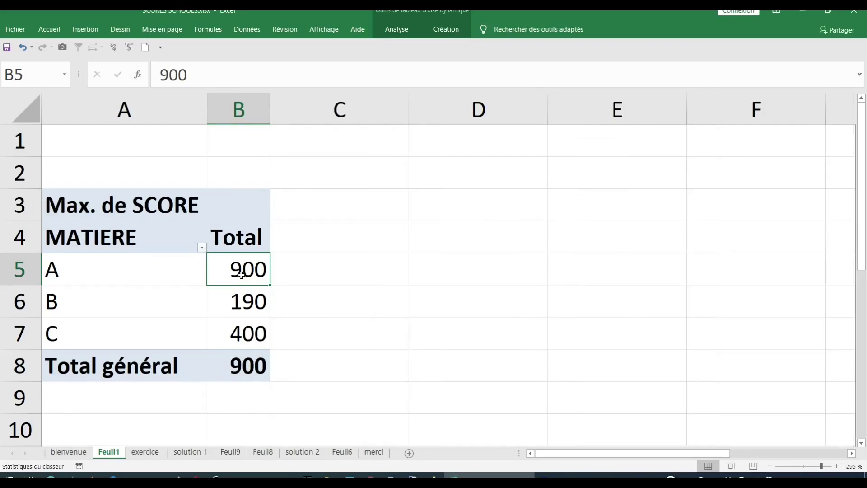
# - Examine the maximum score for each MATIERE in the pivot table
pyautogui.click(118, 268)
pyautogui.click(256, 278)
pyautogui.click(111, 272)
pyautogui.click(228, 273)
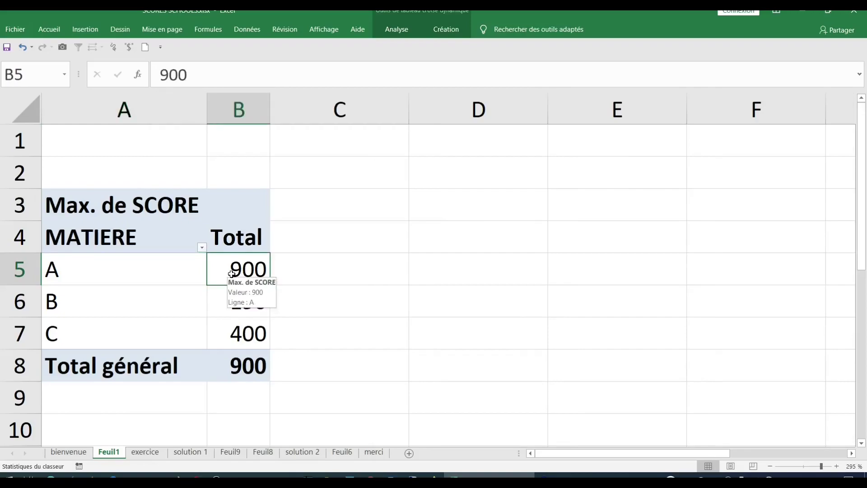
pyautogui.click(233, 305)
pyautogui.click(245, 336)
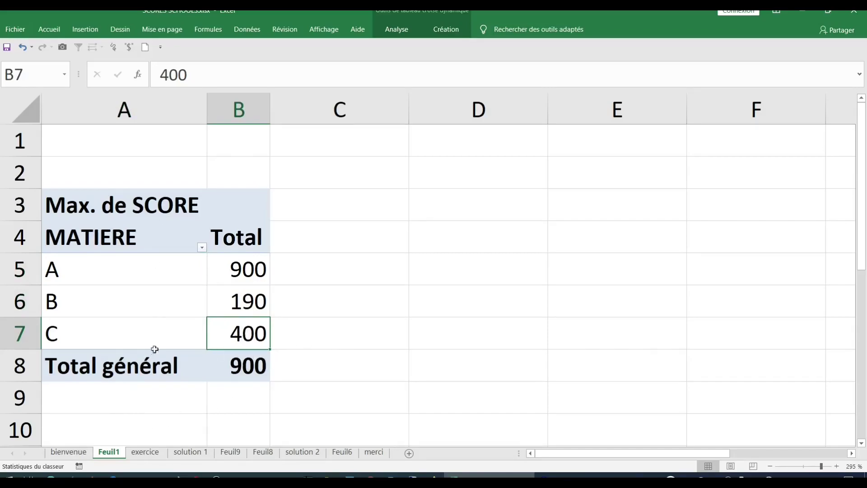
pyautogui.moveTo(155, 318); pyautogui.dragTo(155, 271)
# - Show the pivot table's field list again and add STUDENT as the column field
pyautogui.click(164, 304)
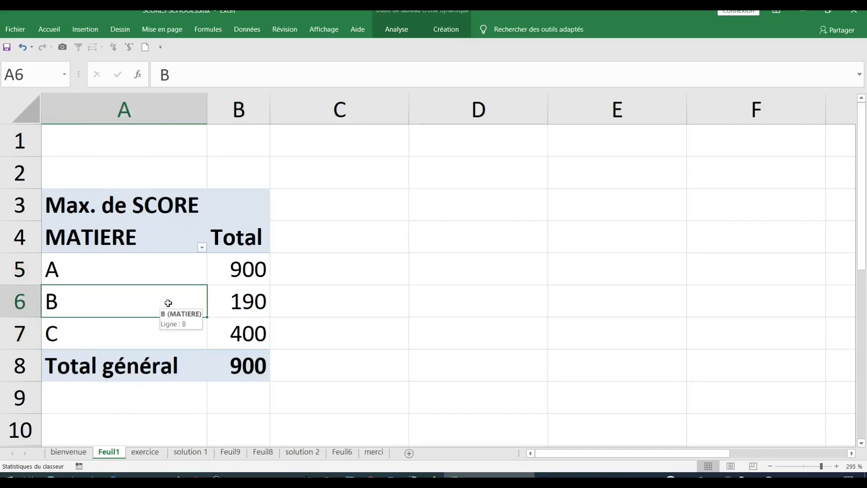
pyautogui.rightClick(165, 297)
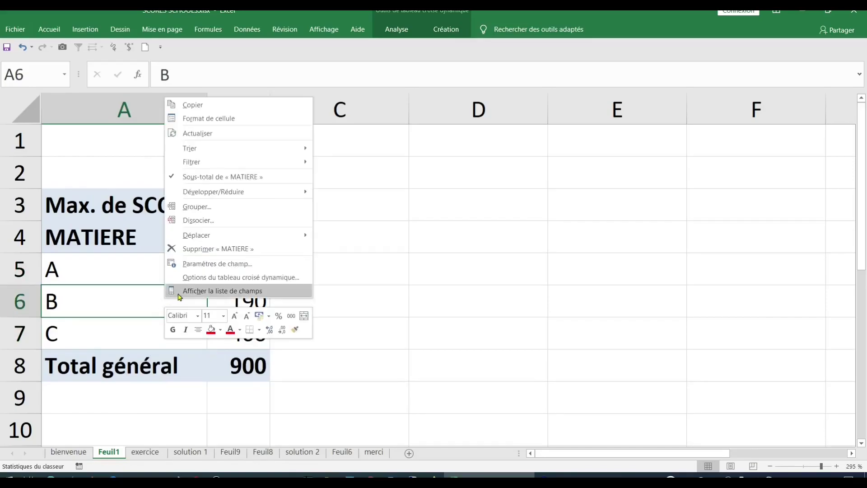
pyautogui.click(200, 291)
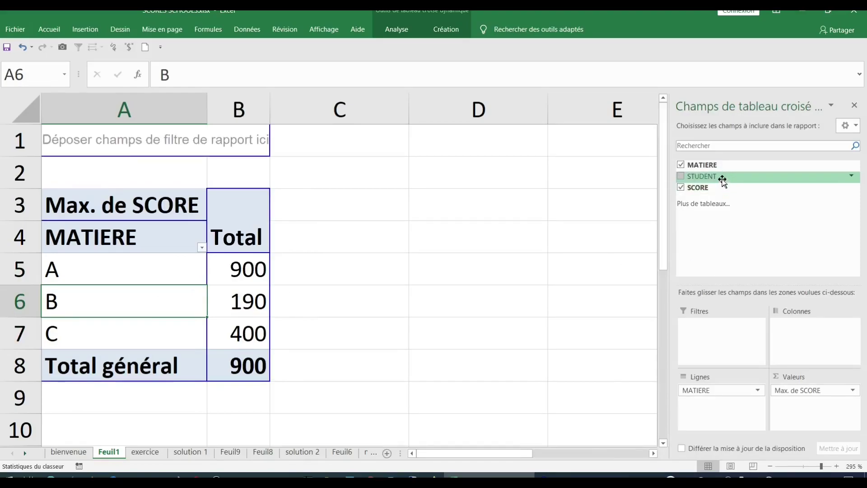
pyautogui.moveTo(722, 180); pyautogui.dragTo(795, 328)
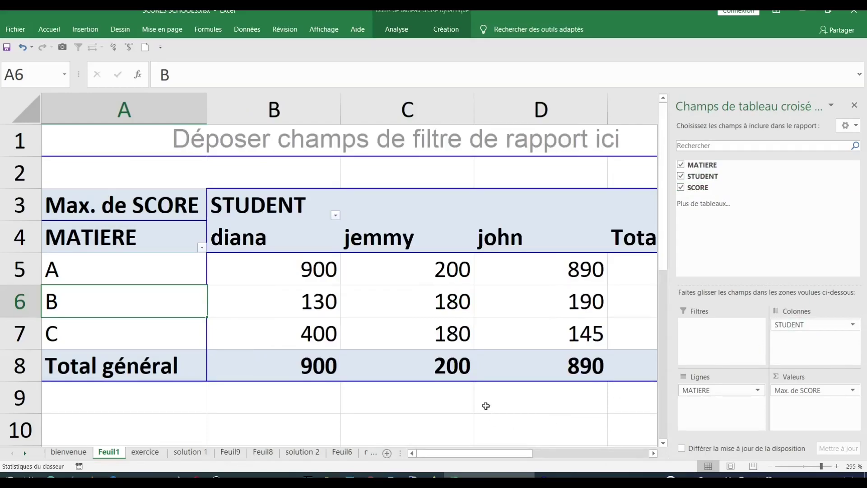
pyautogui.click(486, 406)
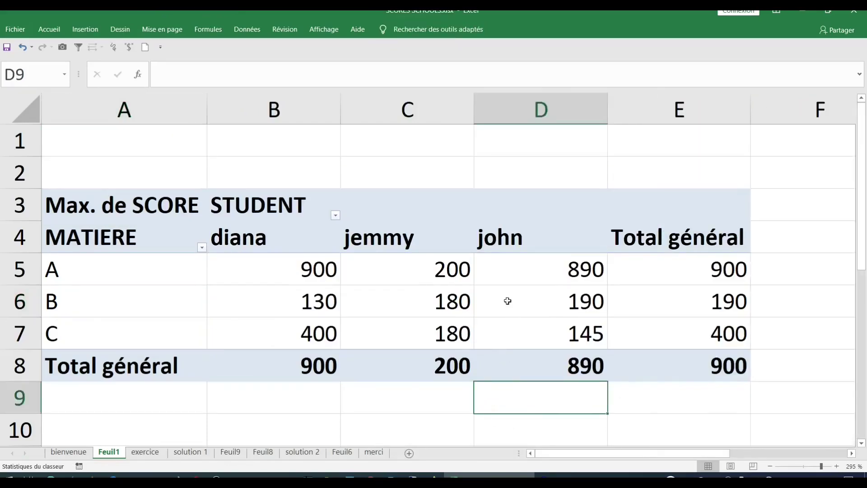
# - Review the maximum scores broken down by student and MATIERE
pyautogui.click(269, 250)
pyautogui.click(407, 248)
pyautogui.click(514, 249)
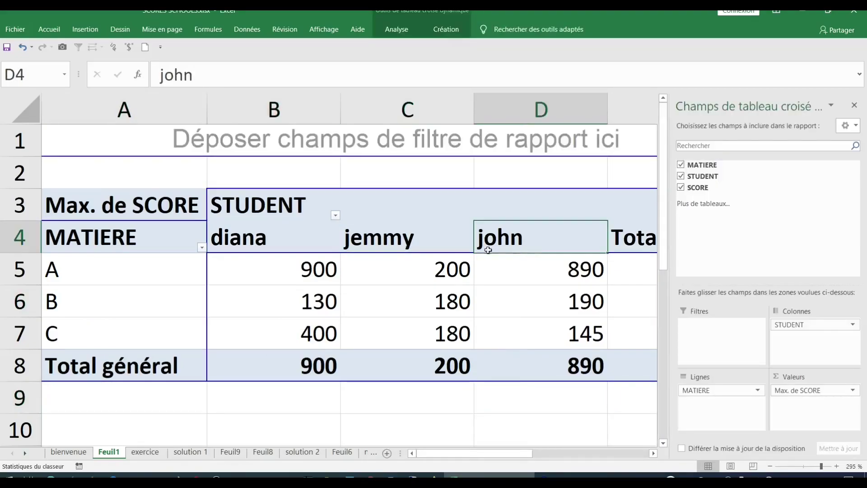
pyautogui.click(162, 283)
pyautogui.click(252, 401)
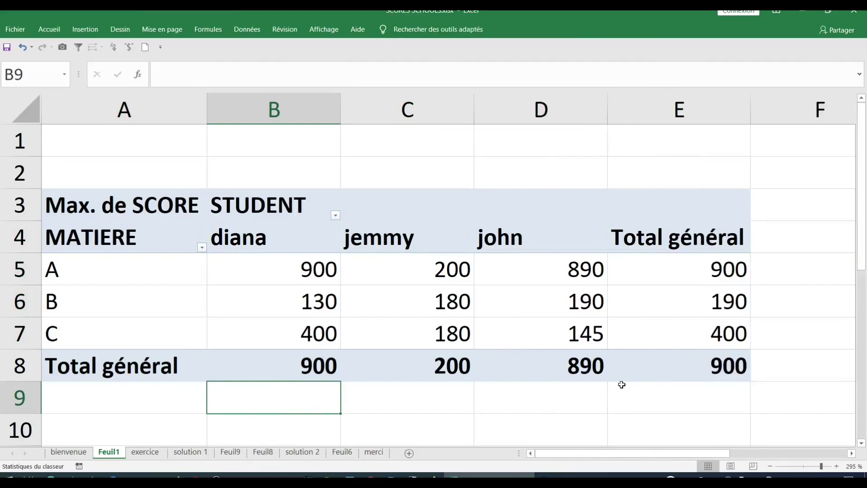
# - Swap the pivot table's layout so that STUDENT is the row field and MATIERE is the column field
pyautogui.click(416, 304)
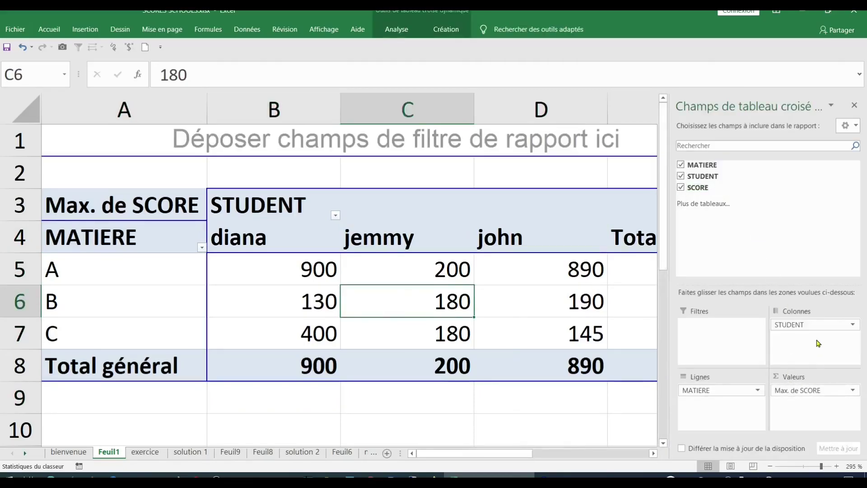
pyautogui.moveTo(812, 326)
pyautogui.mouseDown()
pyautogui.moveTo(717, 392)
pyautogui.moveTo(713, 405)
pyautogui.moveTo(714, 392)
pyautogui.moveTo(809, 346)
pyautogui.moveTo(804, 339)
pyautogui.mouseUp()
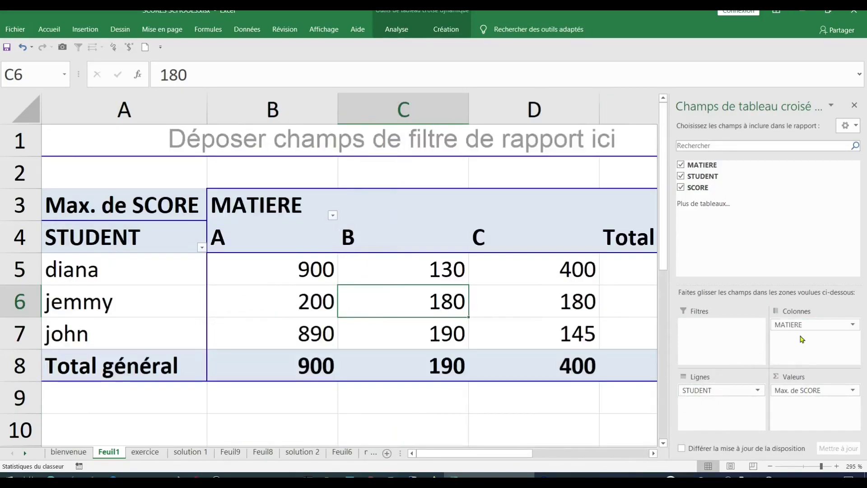
pyautogui.click(383, 396)
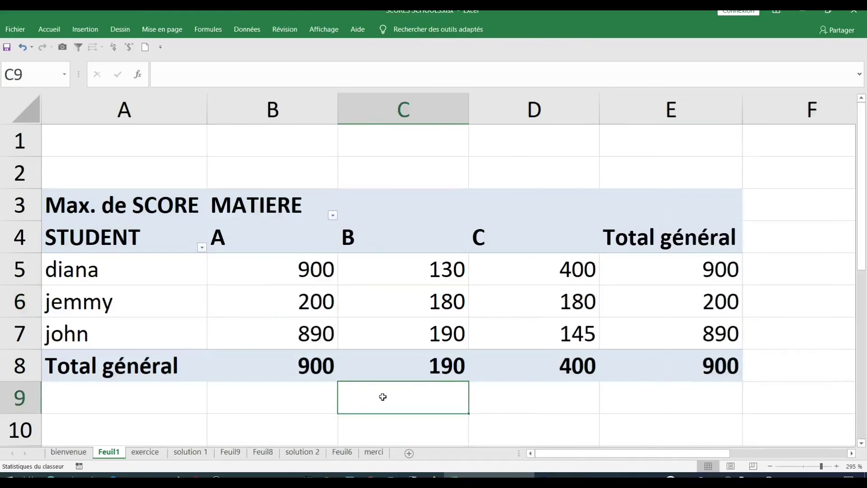
# - Review each student's maximum scores across the MATIERE columns of the pivot table
pyautogui.click(100, 272)
pyautogui.click(94, 304)
pyautogui.click(111, 271)
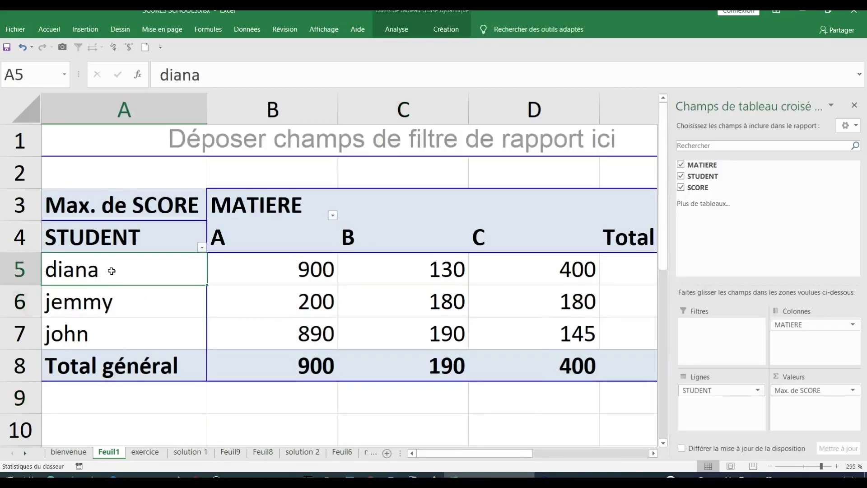
pyautogui.click(273, 274)
pyautogui.click(505, 278)
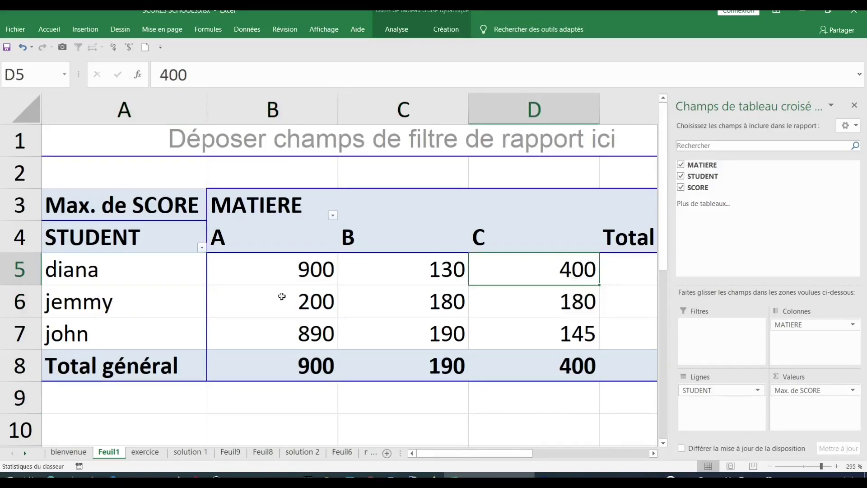
pyautogui.click(293, 404)
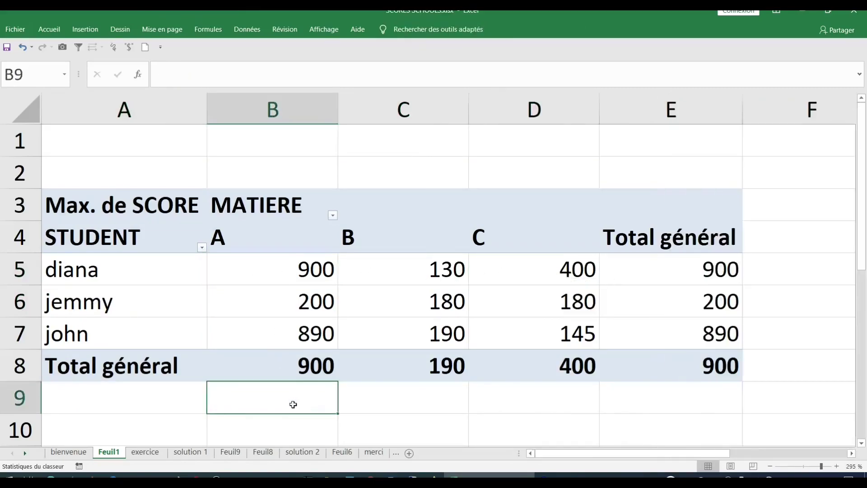
# - Examine the MATIERE, STUDENT and SCORE columns of the source data on the exercice sheet
pyautogui.click(150, 455)
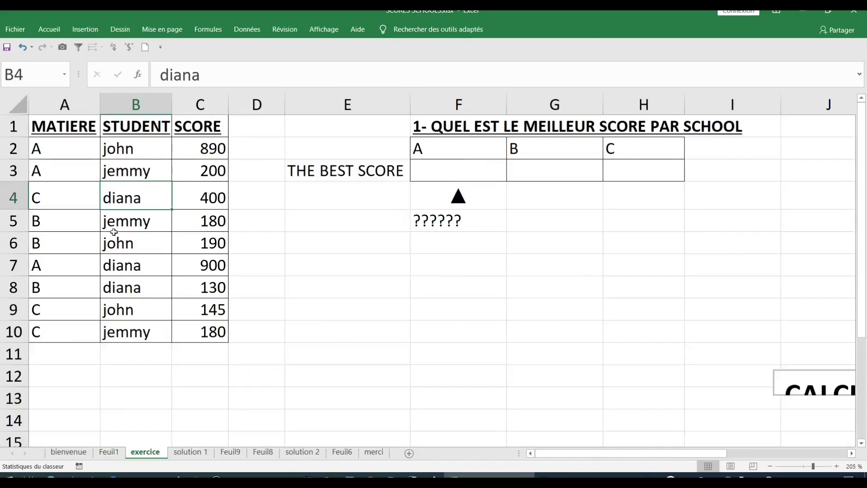
pyautogui.click(54, 150)
pyautogui.click(50, 171)
pyautogui.click(50, 216)
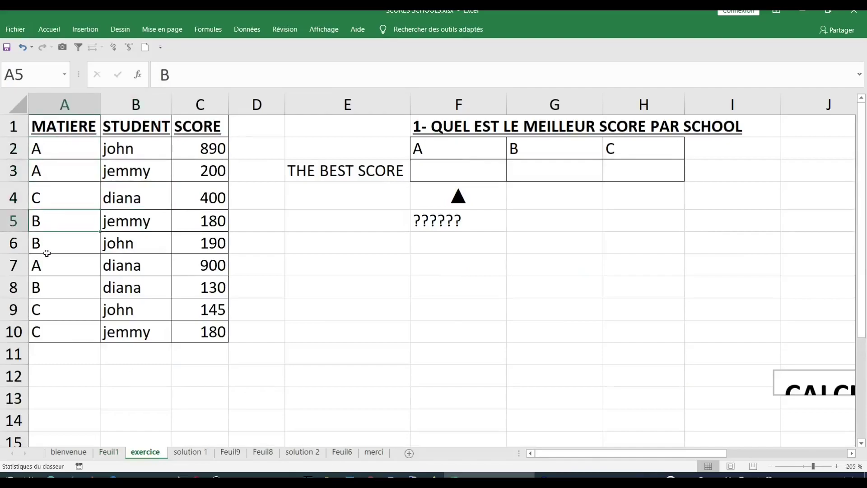
pyautogui.click(50, 310)
pyautogui.moveTo(125, 155); pyautogui.dragTo(131, 331)
pyautogui.moveTo(201, 164); pyautogui.dragTo(201, 222)
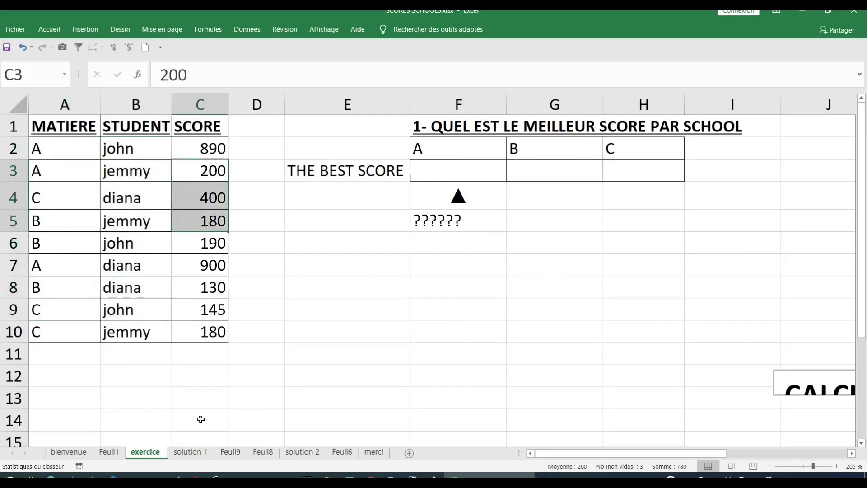
# - Return to the pivot table on Feuil1, hide its field list and extract the records behind the overall grand total to a new sheet
pyautogui.click(109, 451)
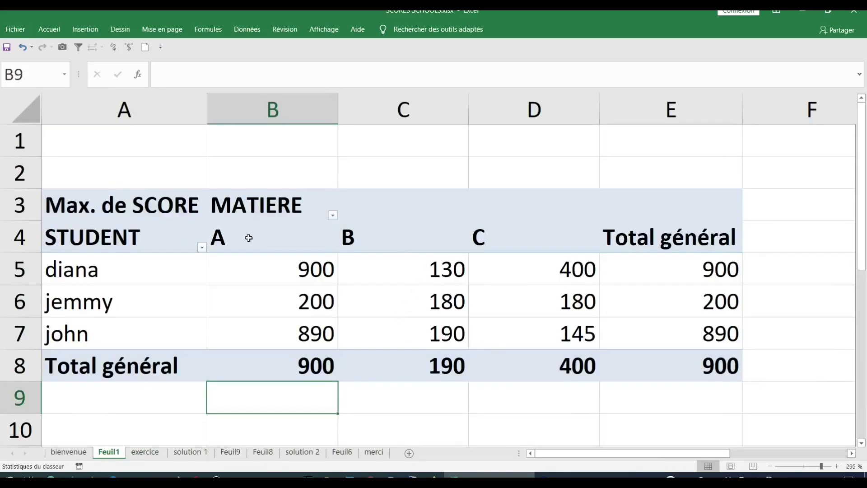
pyautogui.click(713, 370)
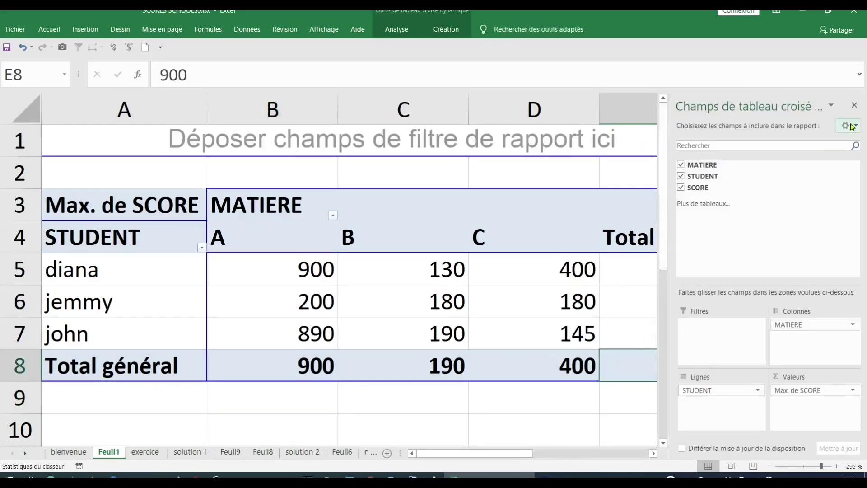
pyautogui.click(854, 105)
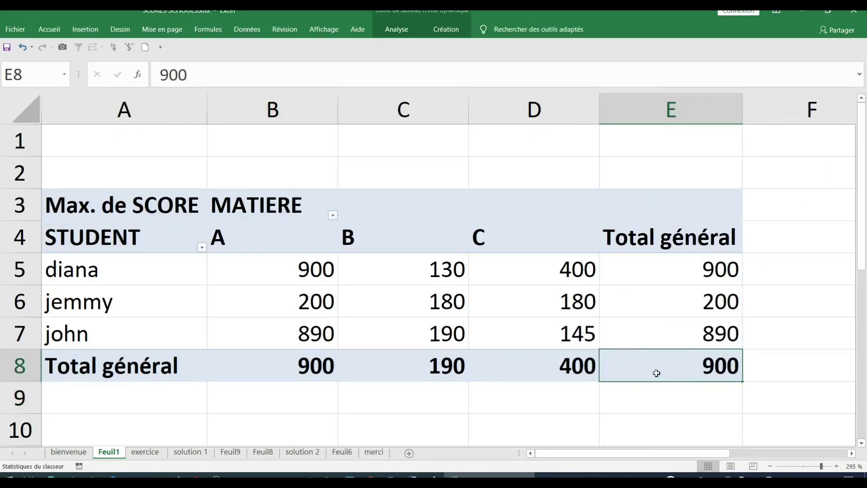
pyautogui.doubleClick(622, 366)
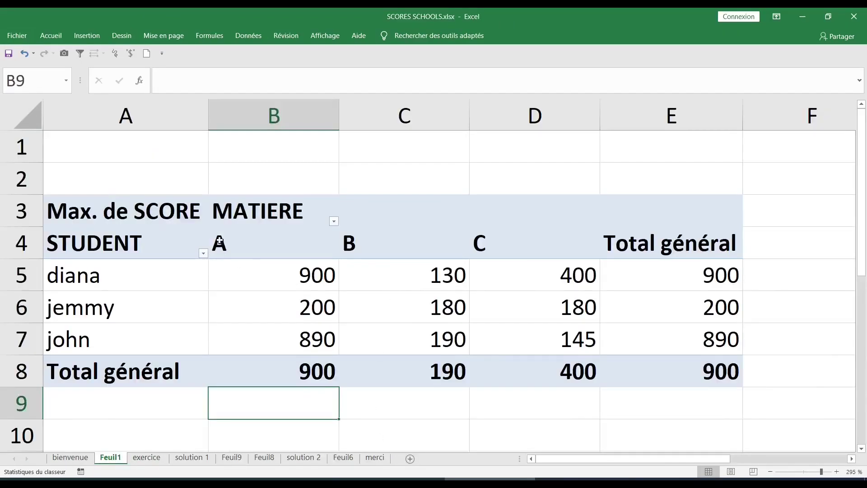
pyautogui.click(713, 375)
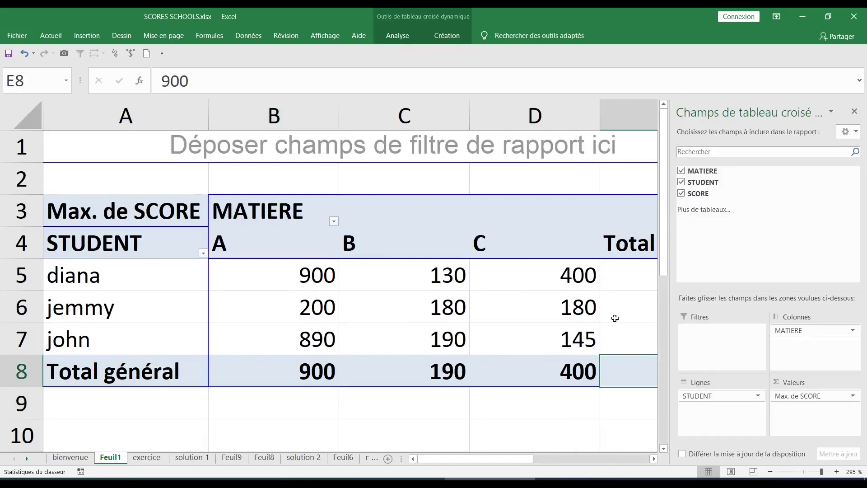
pyautogui.click(854, 111)
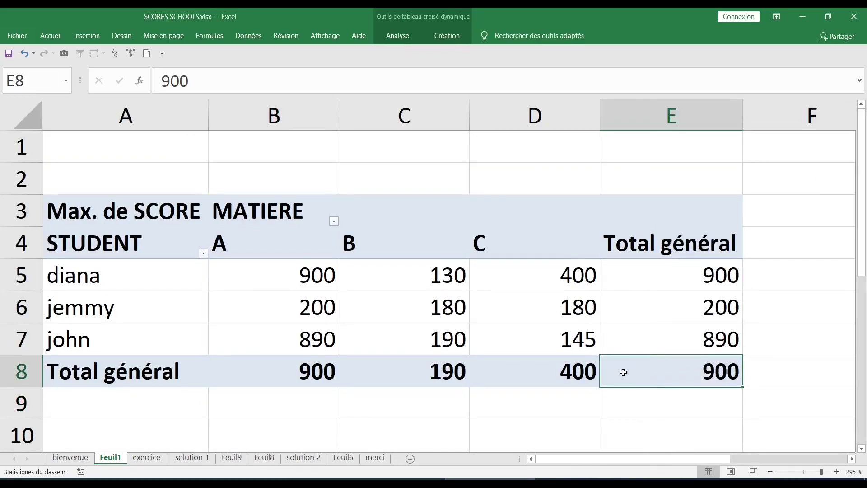
pyautogui.doubleClick(624, 372)
pyautogui.scroll(6, 314, 277)
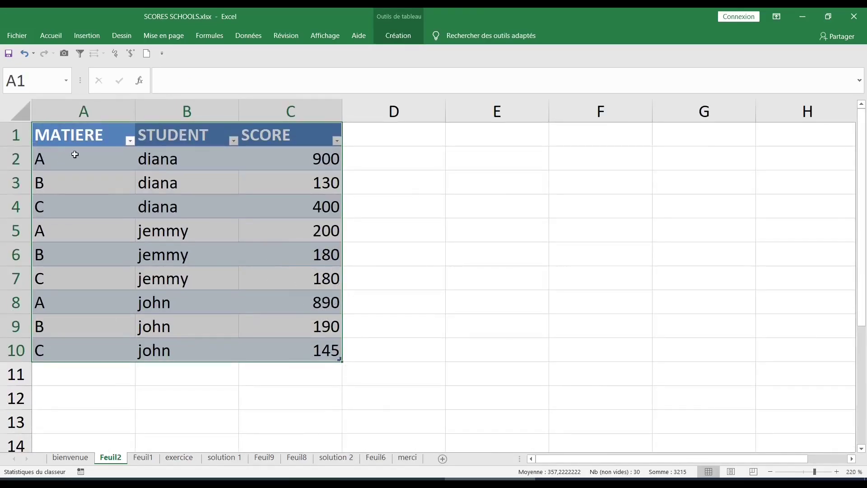
# - Check how the extracted records are grouped by student
pyautogui.click(176, 161)
pyautogui.moveTo(176, 162); pyautogui.dragTo(176, 206)
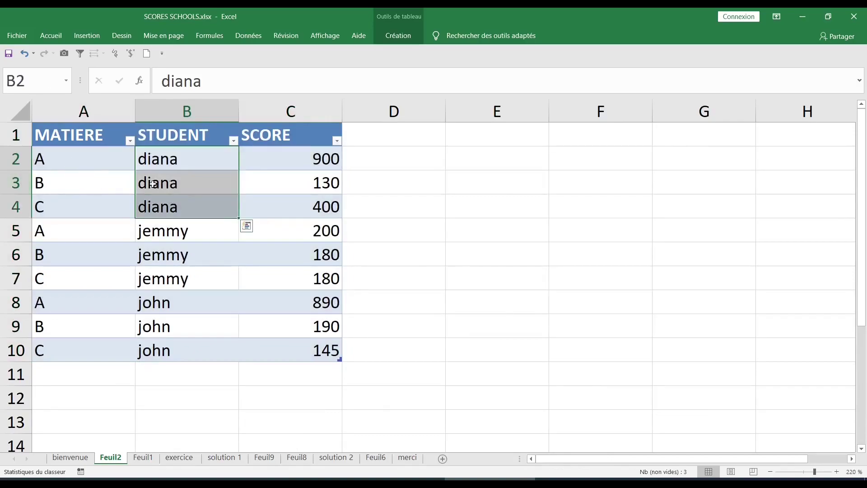
pyautogui.moveTo(192, 237); pyautogui.dragTo(199, 346)
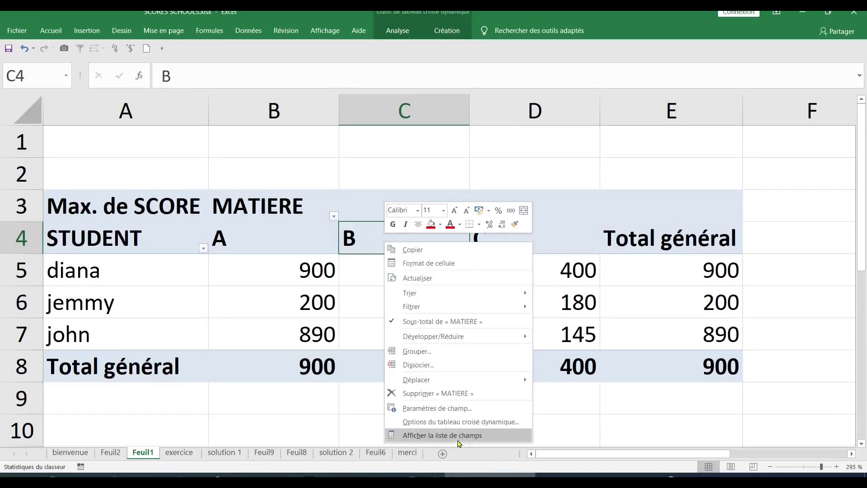
# - Show the pivot table's field list and make MATIERE the row field and STUDENT the column field
pyautogui.click(458, 440)
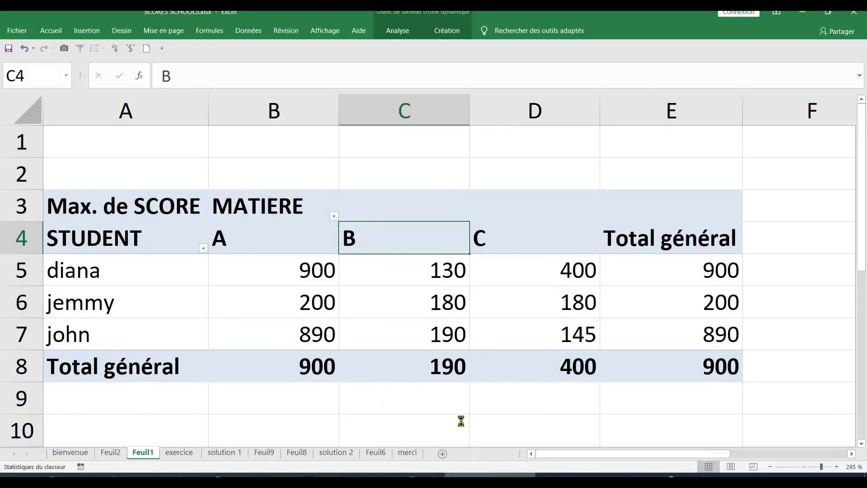
pyautogui.moveTo(804, 325)
pyautogui.mouseDown()
pyautogui.moveTo(735, 427)
pyautogui.moveTo(708, 402)
pyautogui.moveTo(803, 347)
pyautogui.moveTo(794, 337)
pyautogui.mouseUp()
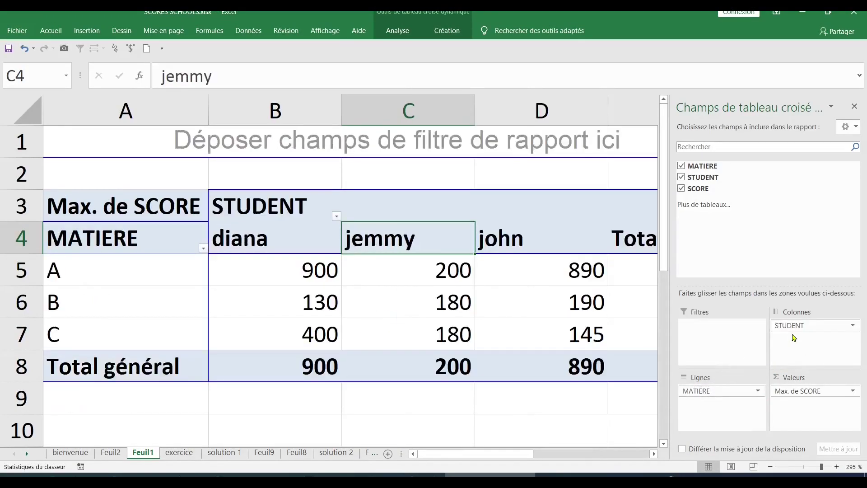
pyautogui.click(240, 293)
pyautogui.click(464, 402)
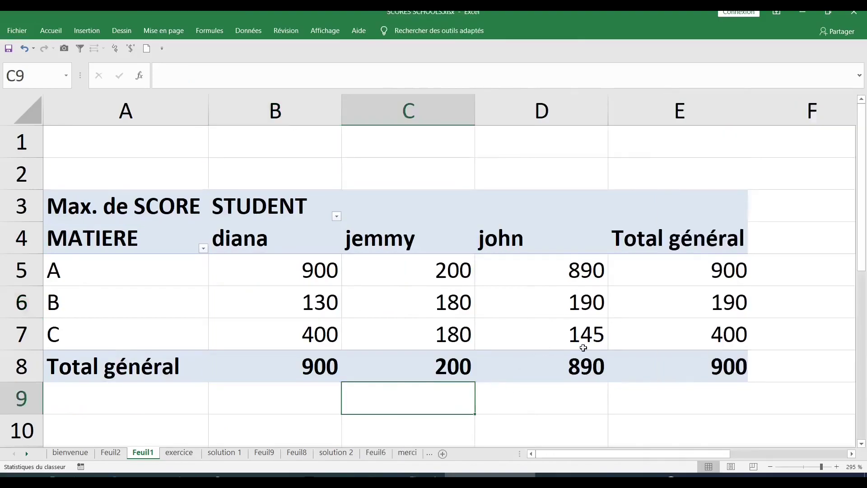
# - Hide the field list and extract the records behind the pivot table's overall grand total to a new sheet
pyautogui.click(629, 240)
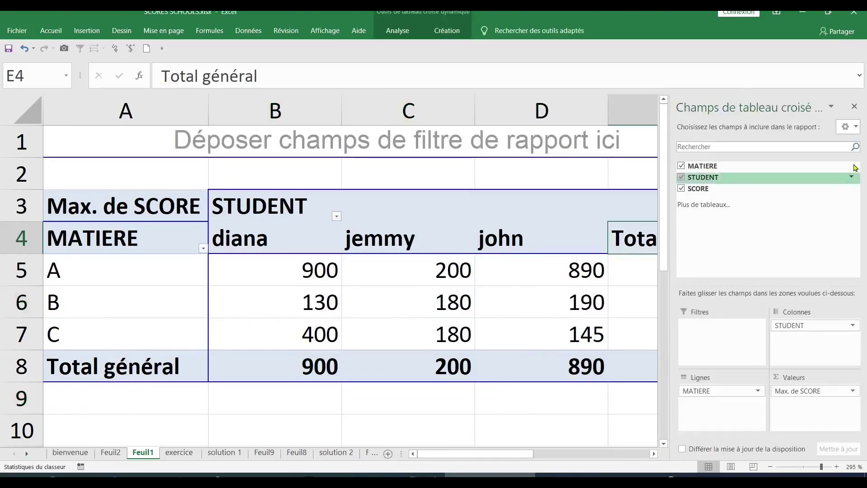
pyautogui.click(854, 107)
pyautogui.click(695, 365)
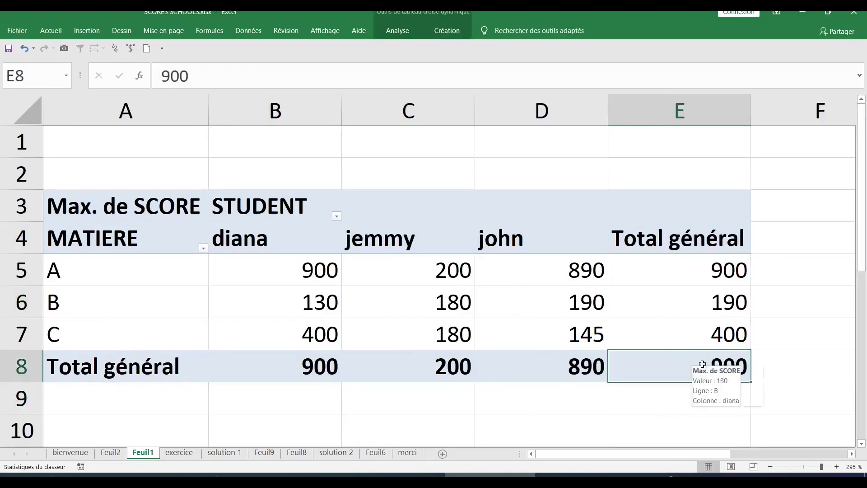
pyautogui.doubleClick(677, 366)
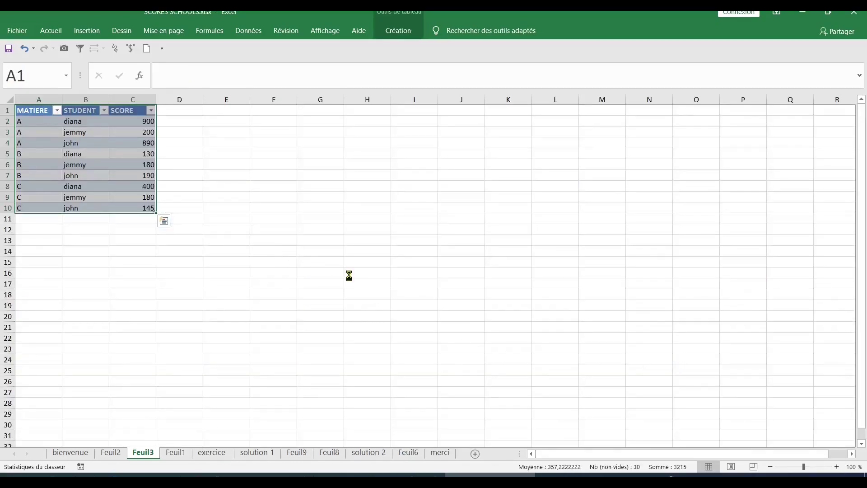
pyautogui.scroll(4, 349, 276)
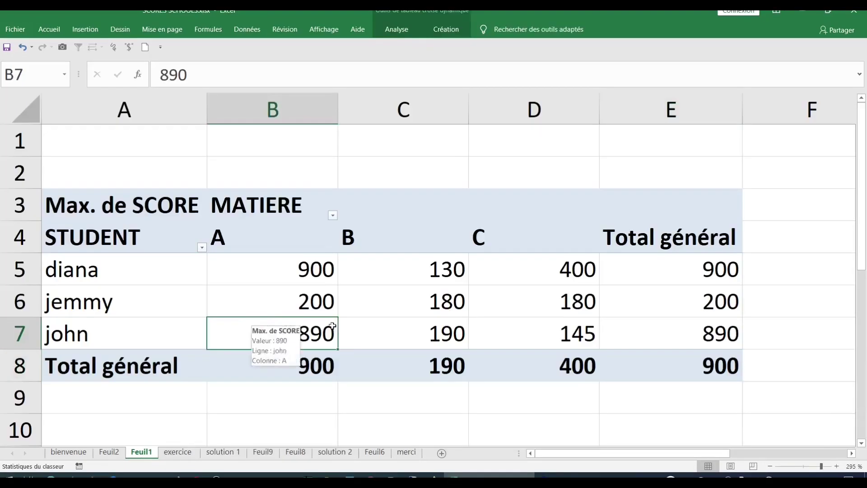
# - Show the field list and swap the pivot table's fields, placing MATIERE in rows and STUDENT in columns
pyautogui.moveTo(533, 255); pyautogui.dragTo(534, 252)
pyautogui.click(357, 229)
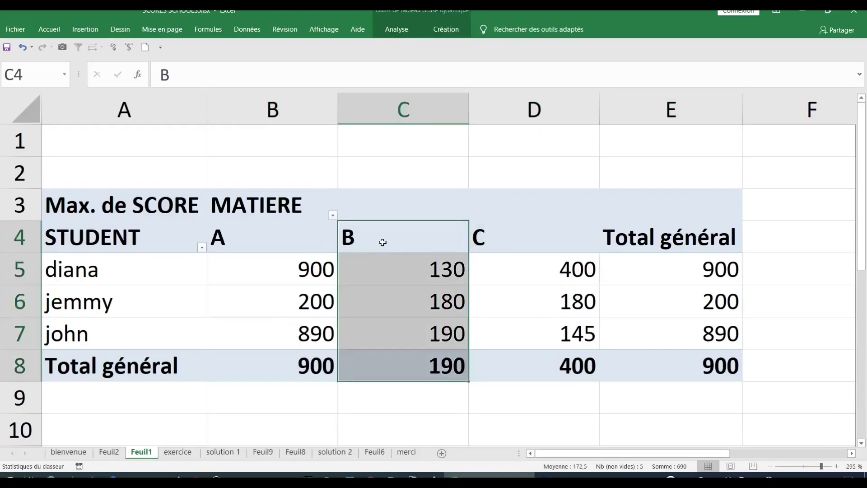
pyautogui.click(383, 242)
pyautogui.rightClick(383, 241)
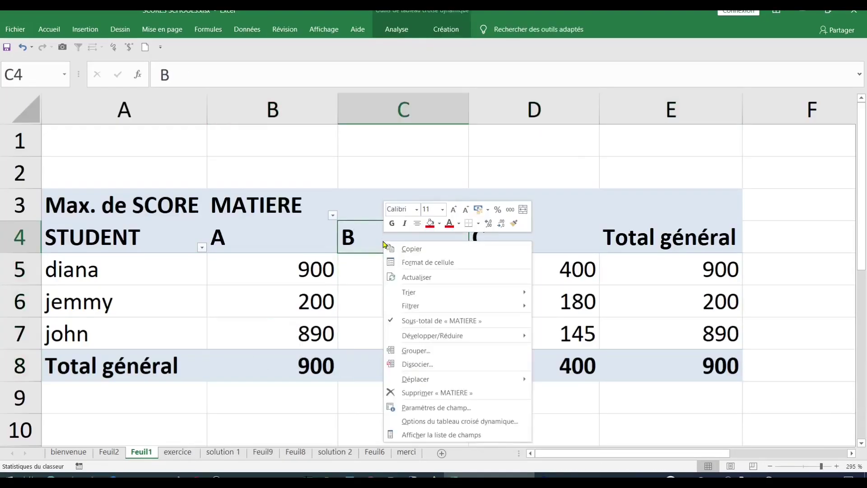
pyautogui.click(457, 435)
pyautogui.moveTo(804, 324)
pyautogui.mouseDown()
pyautogui.moveTo(723, 414)
pyautogui.moveTo(708, 401)
pyautogui.moveTo(752, 365)
pyautogui.moveTo(799, 345)
pyautogui.moveTo(793, 337)
pyautogui.mouseUp()
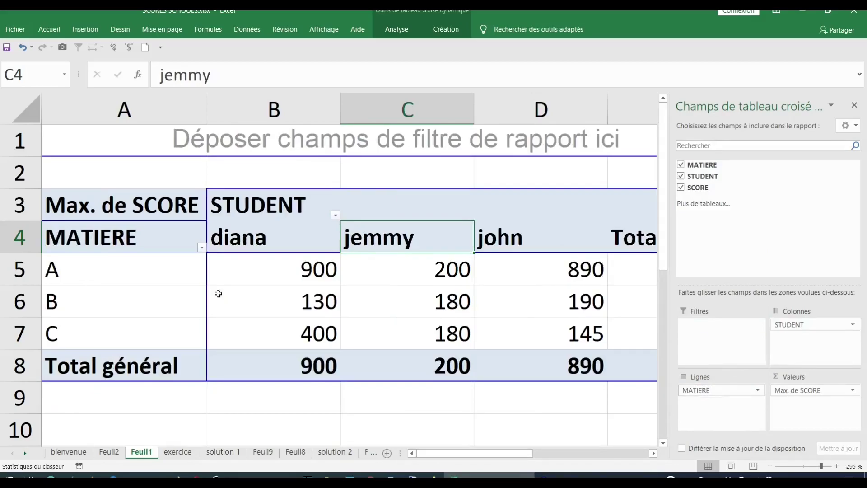
pyautogui.click(238, 292)
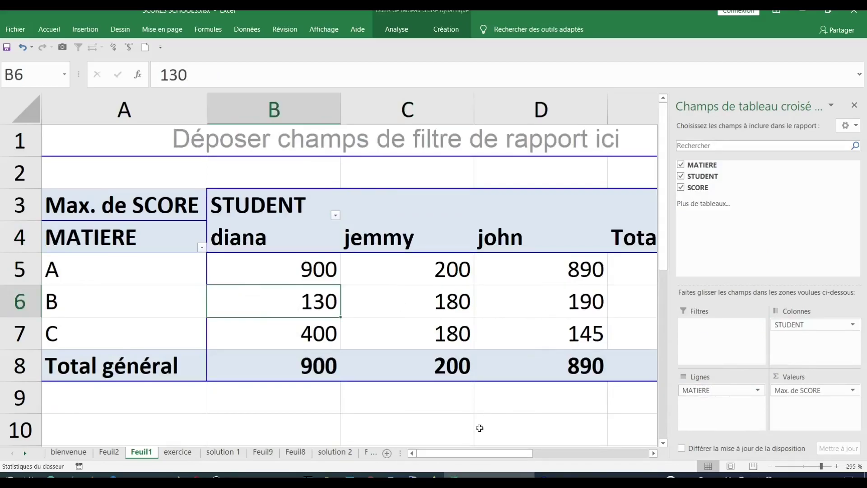
pyautogui.click(462, 403)
# - Extract the detail records behind the overall grand total of the MATIERE-by-STUDENT pivot table to a new sheet
pyautogui.click(689, 364)
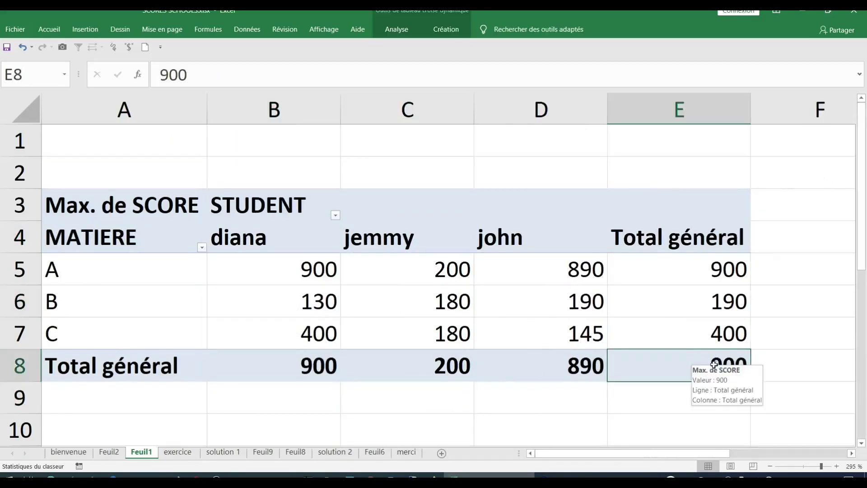
pyautogui.doubleClick(677, 365)
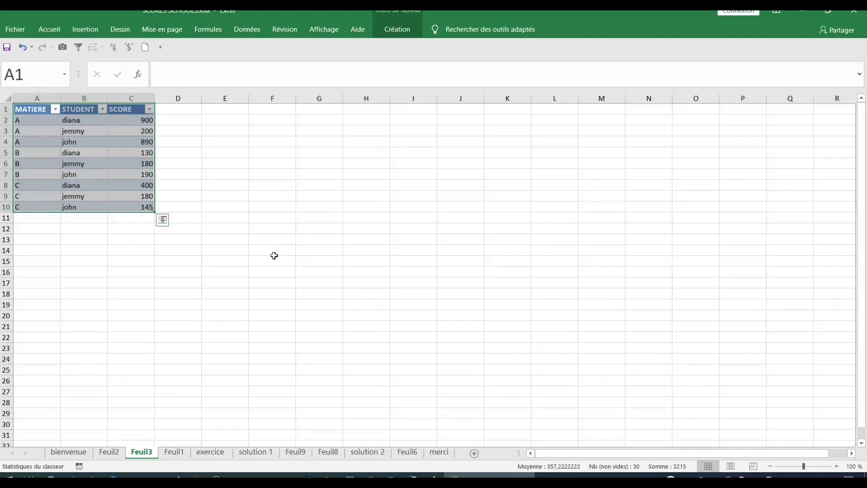
pyautogui.scroll(7, 348, 273)
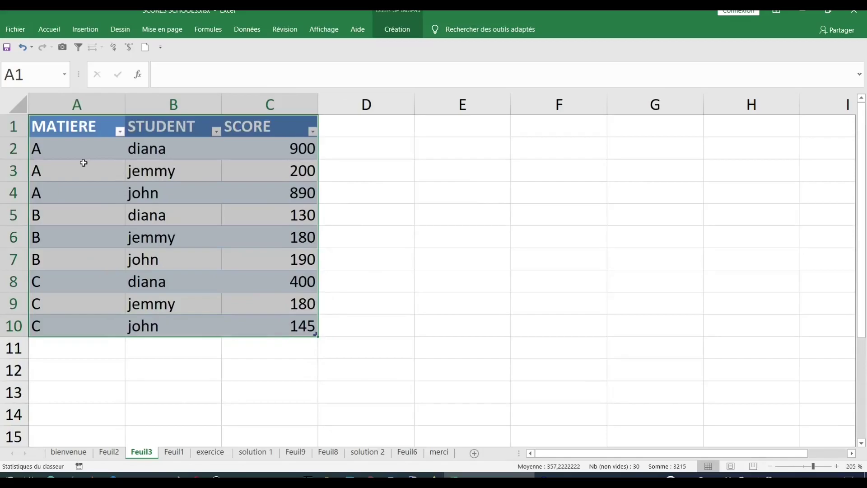
# - Check how the extracted records are grouped under MATIERE A, B and C
pyautogui.click(51, 150)
pyautogui.moveTo(51, 150)
pyautogui.mouseDown()
pyautogui.moveTo(166, 151)
pyautogui.moveTo(290, 182)
pyautogui.mouseUp()
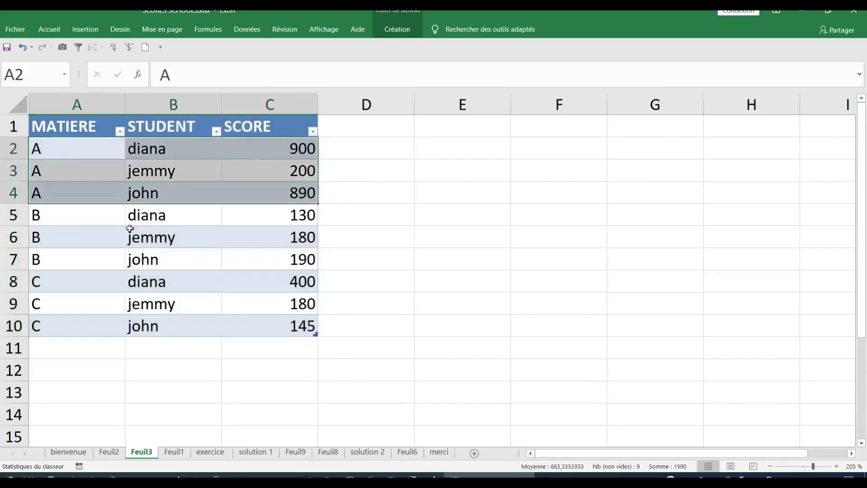
pyautogui.moveTo(68, 217); pyautogui.dragTo(301, 258)
pyautogui.moveTo(63, 280); pyautogui.dragTo(280, 322)
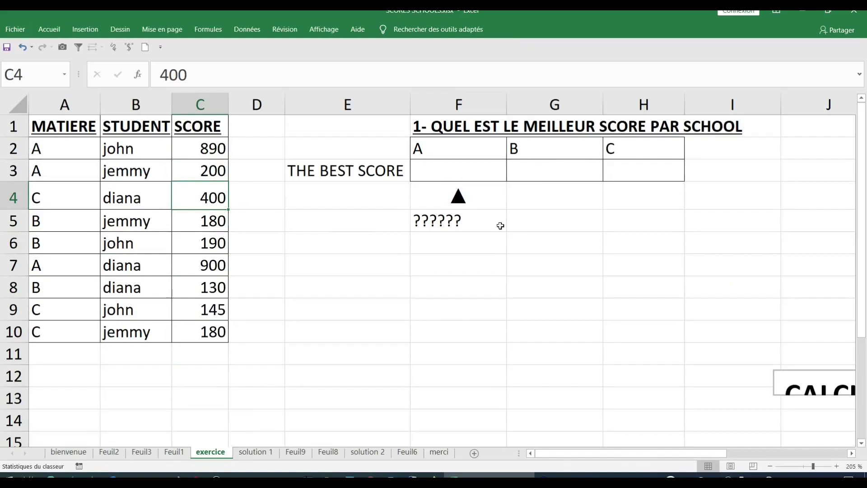
# - Create a pivot table on a new sheet from the exercice data, with MATIERE in columns and SCORE in values
pyautogui.click(131, 221)
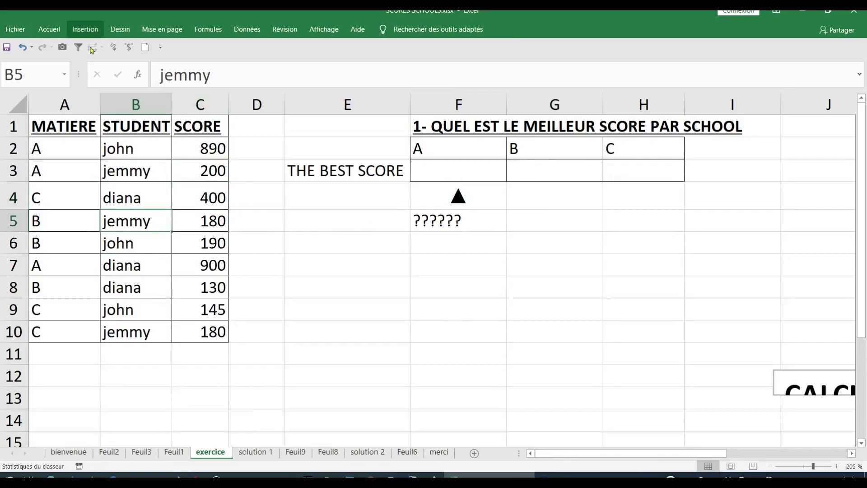
pyautogui.click(90, 36)
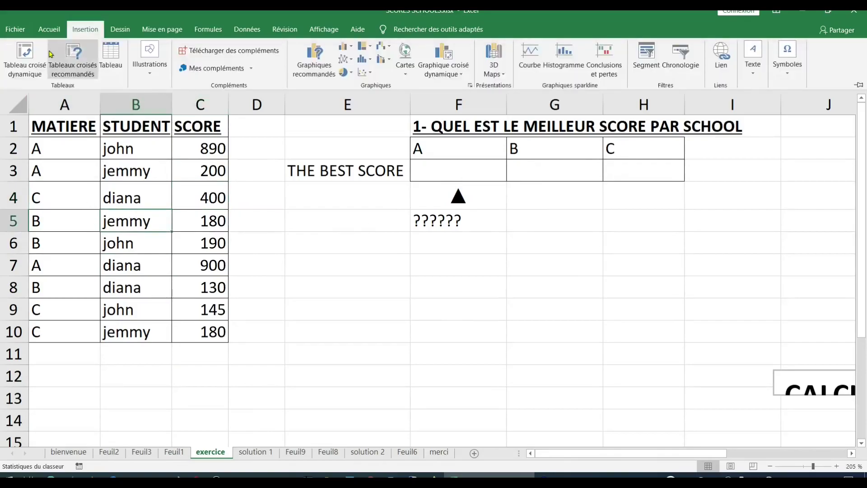
pyautogui.click(18, 57)
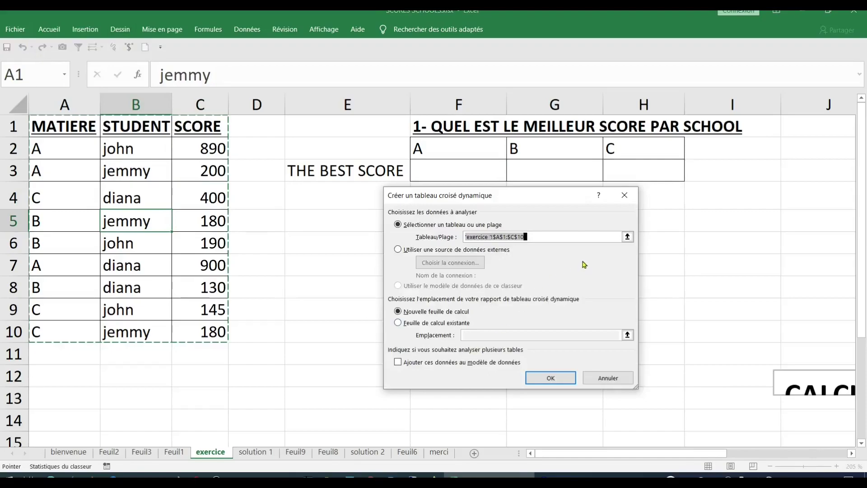
pyautogui.click(543, 383)
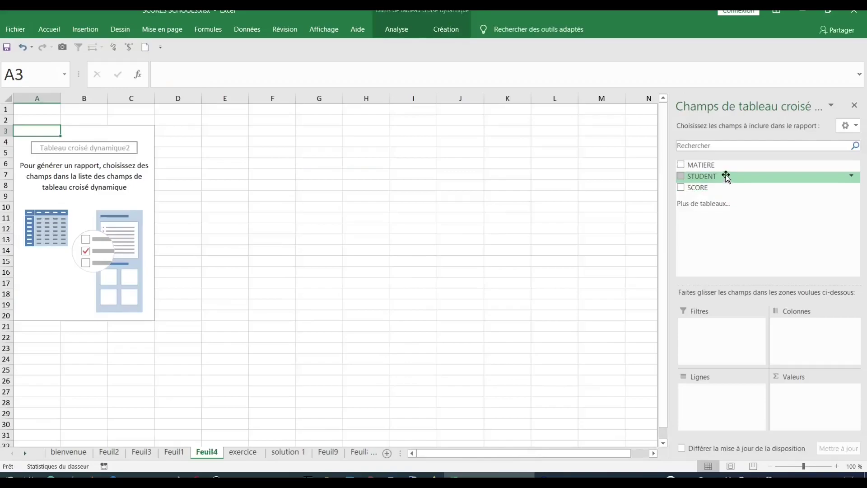
pyautogui.moveTo(722, 164); pyautogui.dragTo(790, 326)
pyautogui.moveTo(736, 190); pyautogui.dragTo(809, 391)
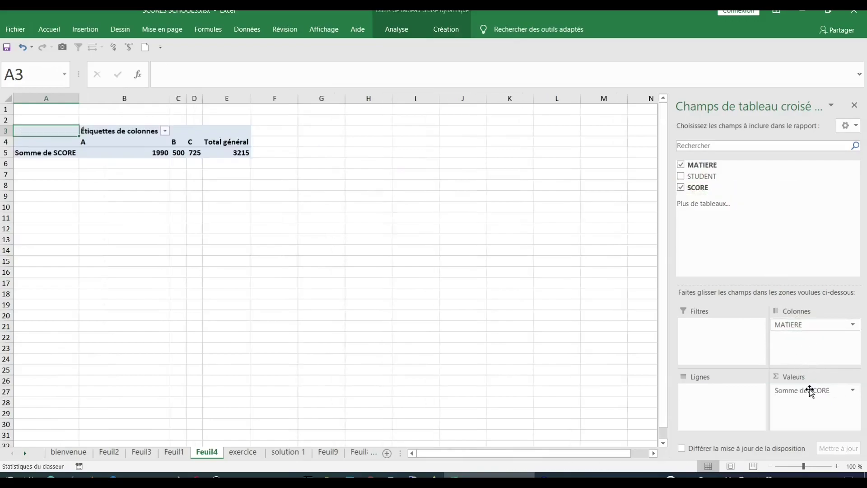
# - Set the SCORE value field to be summarized by Min
pyautogui.click(853, 391)
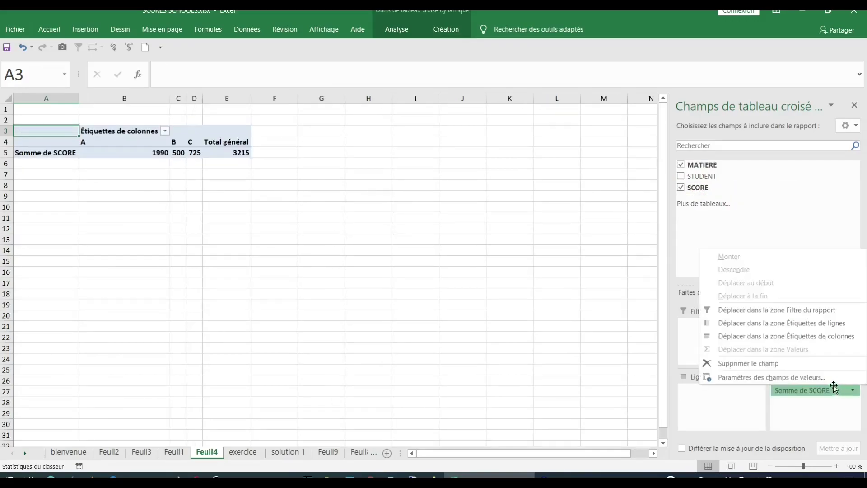
pyautogui.click(800, 377)
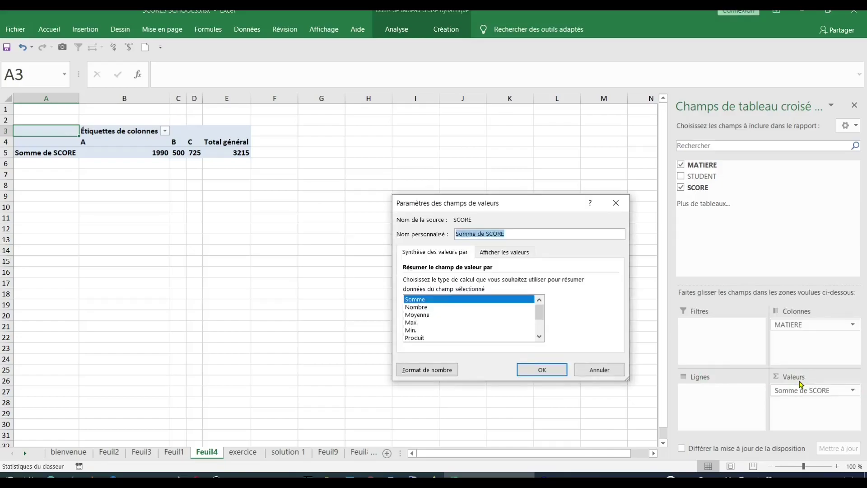
pyautogui.moveTo(540, 202); pyautogui.dragTo(482, 101)
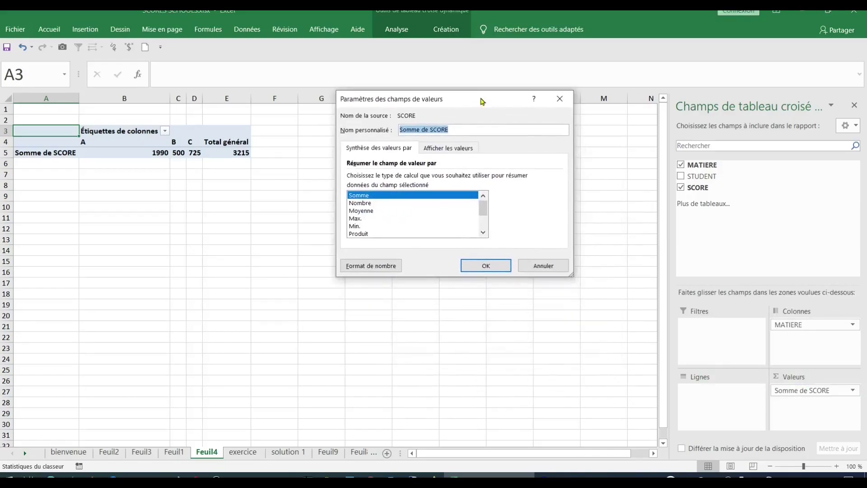
pyautogui.click(369, 226)
pyautogui.click(481, 267)
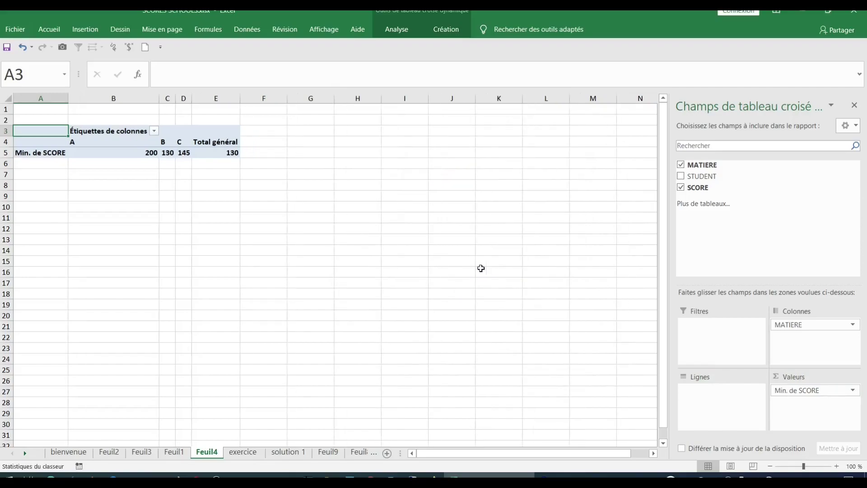
# - Change the pivot table's report layout to tabular form
pyautogui.click(466, 271)
pyautogui.scroll(11, 551, 306)
pyautogui.click(303, 196)
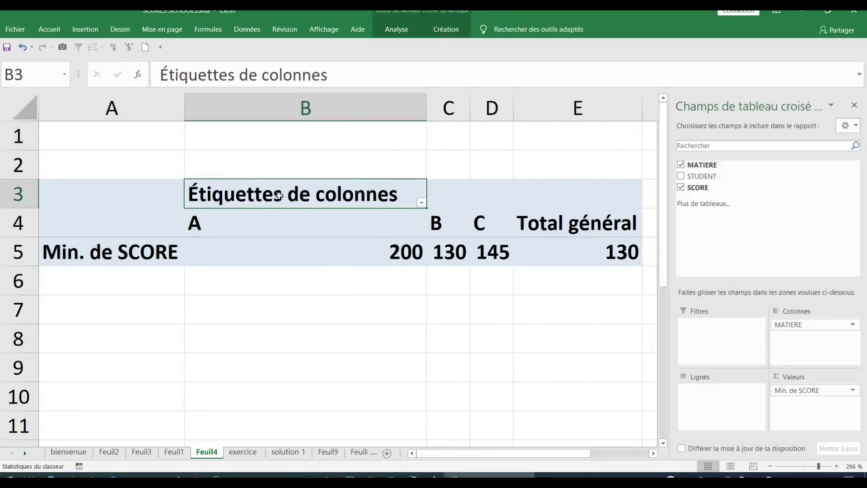
pyautogui.click(335, 291)
pyautogui.click(326, 194)
pyautogui.click(445, 30)
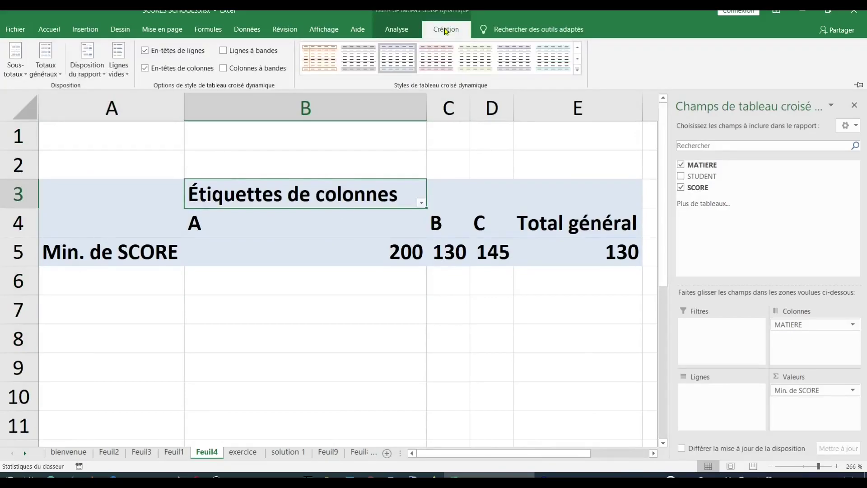
pyautogui.click(398, 30)
pyautogui.click(442, 29)
pyautogui.click(102, 76)
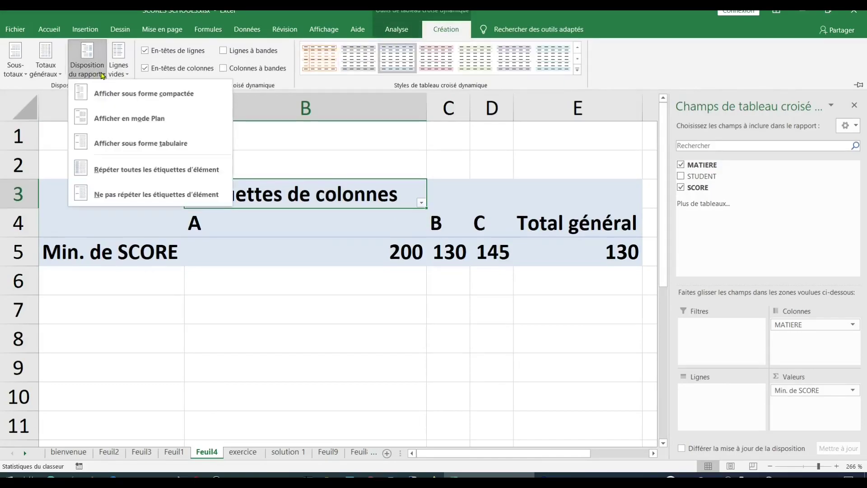
pyautogui.click(111, 148)
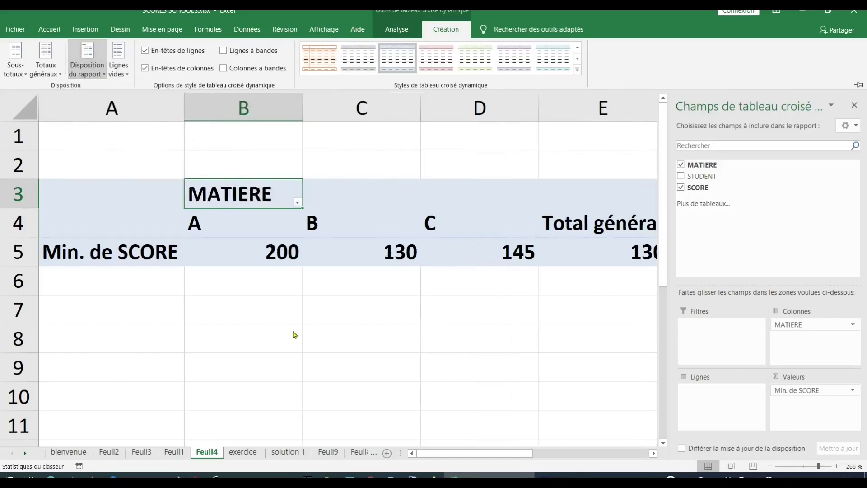
pyautogui.click(294, 333)
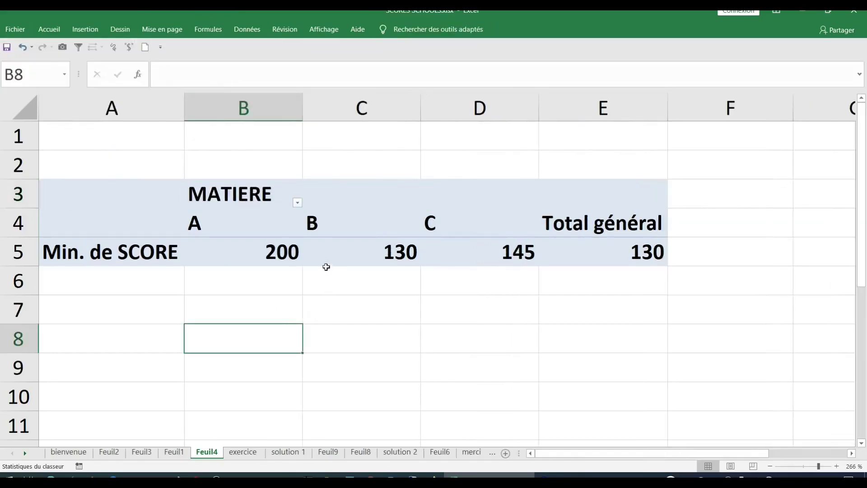
# - Turn off the pivot table's grand totals for both rows and columns
pyautogui.click(621, 256)
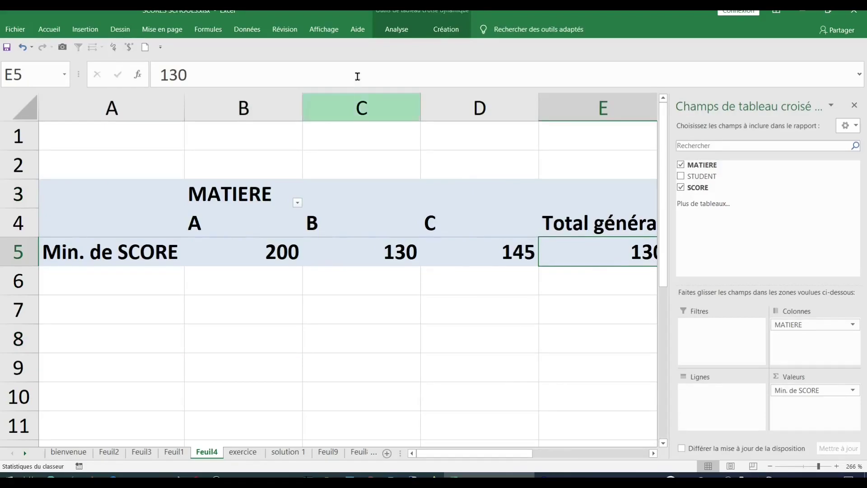
pyautogui.click(409, 31)
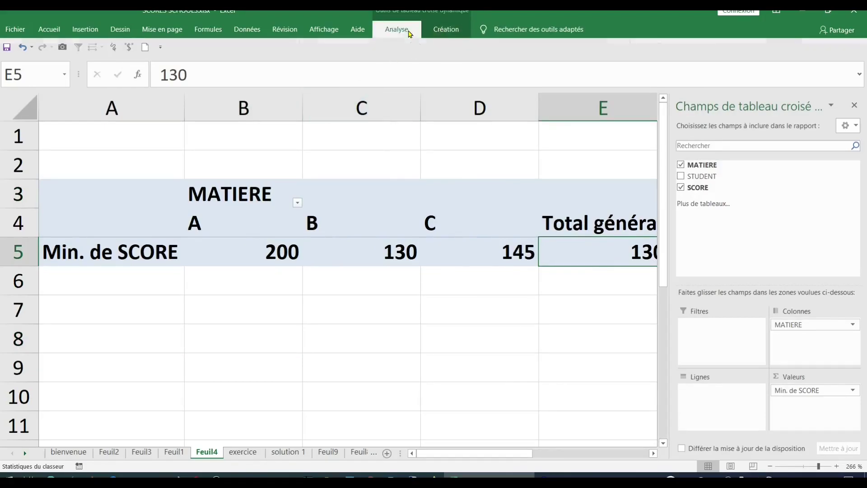
pyautogui.click(449, 31)
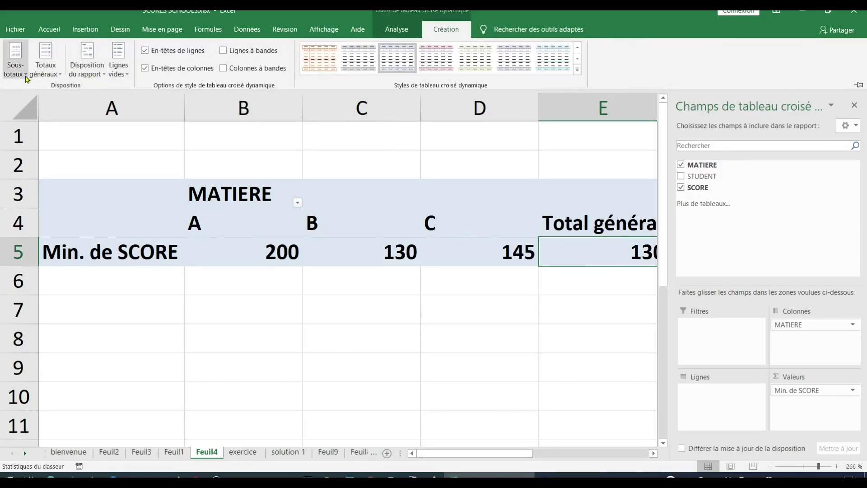
pyautogui.click(55, 76)
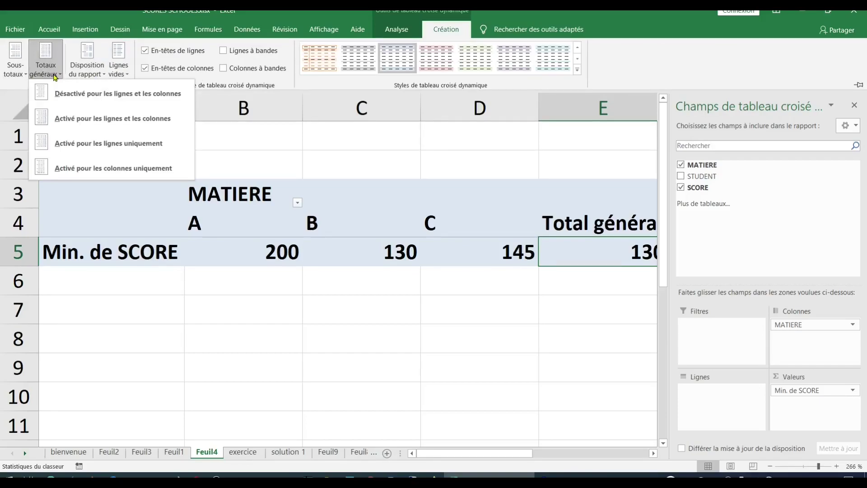
pyautogui.click(84, 94)
pyautogui.click(288, 331)
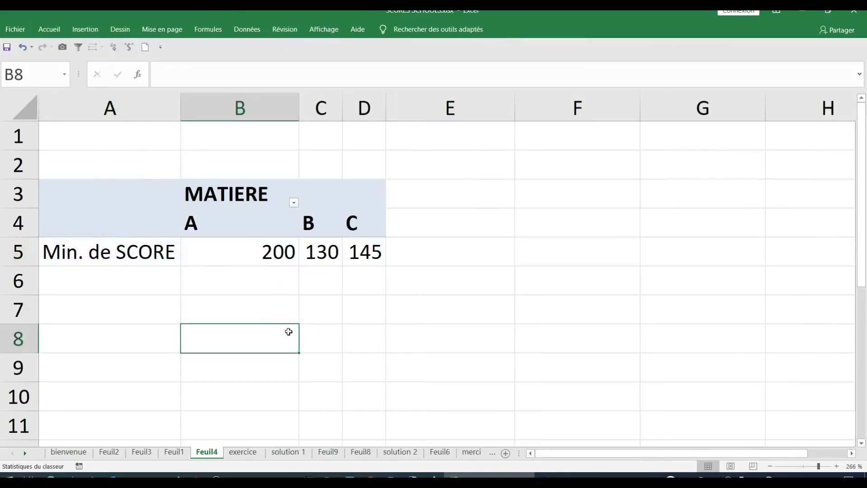
# - Add SCORE to the pivot table's values a second time and summarize it by Max
pyautogui.click(140, 264)
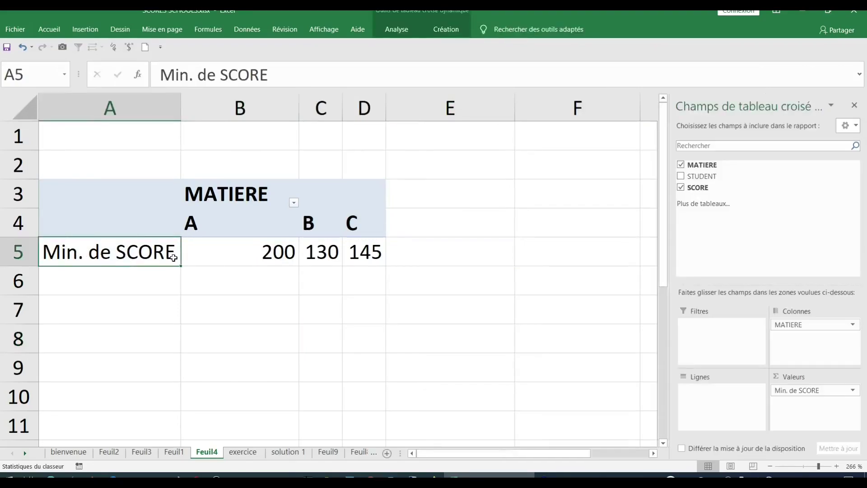
pyautogui.click(256, 290)
pyautogui.click(242, 260)
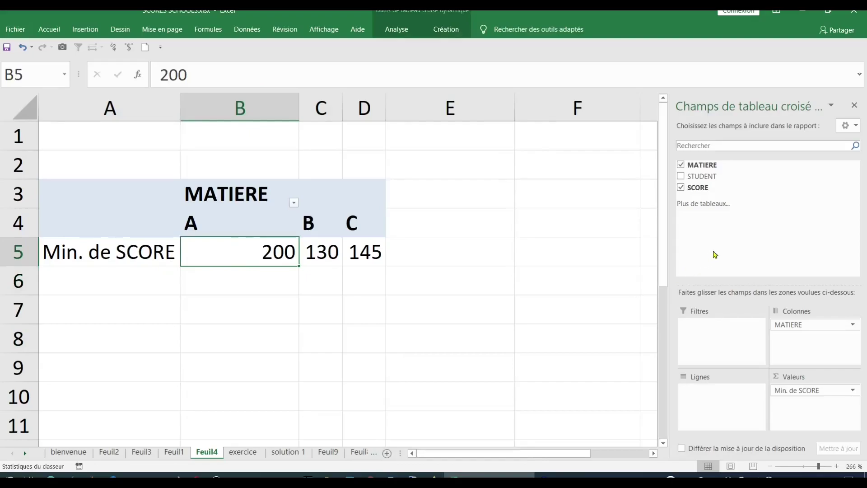
pyautogui.moveTo(723, 188); pyautogui.dragTo(808, 404)
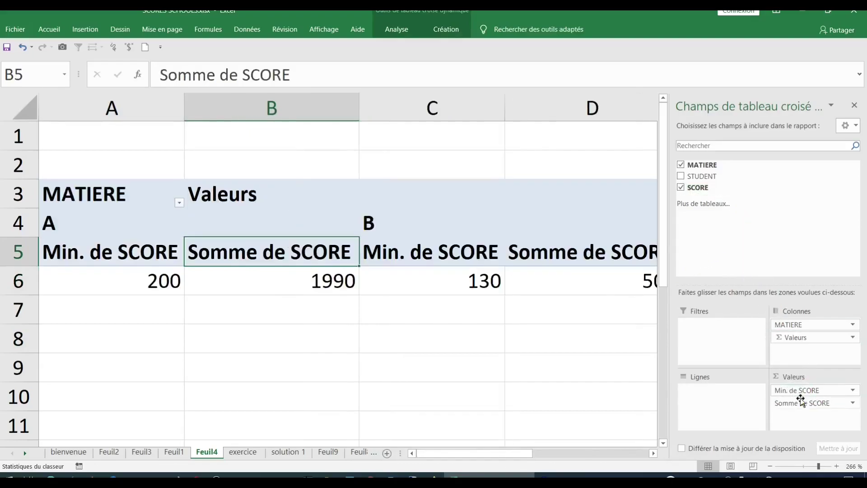
pyautogui.click(851, 406)
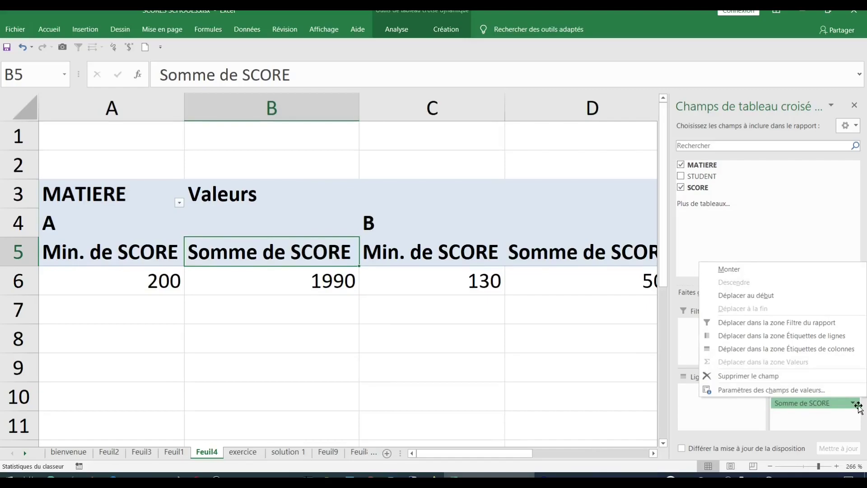
pyautogui.click(803, 391)
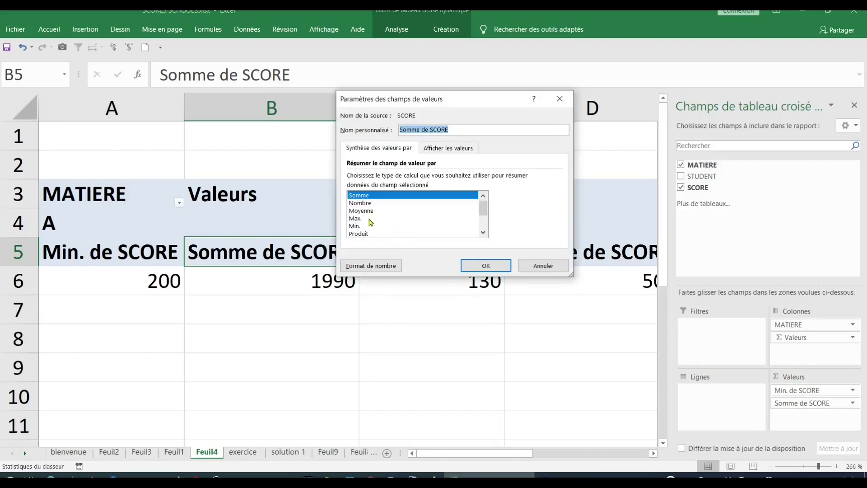
pyautogui.click(357, 218)
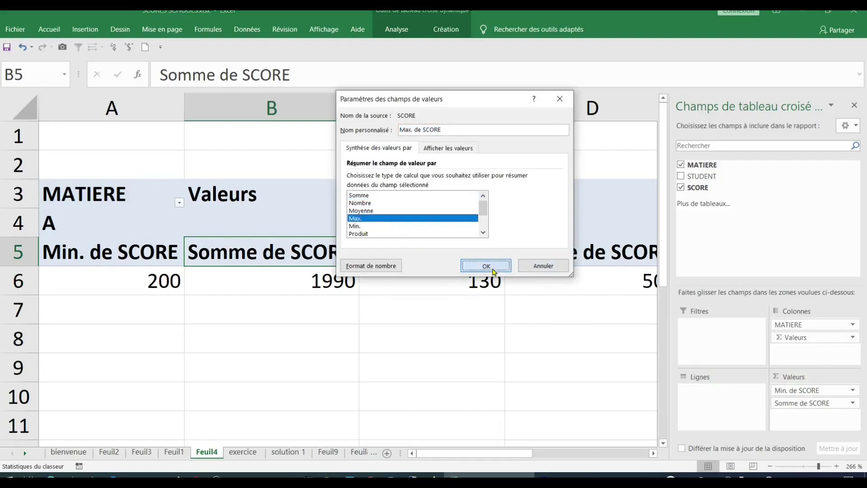
pyautogui.click(486, 265)
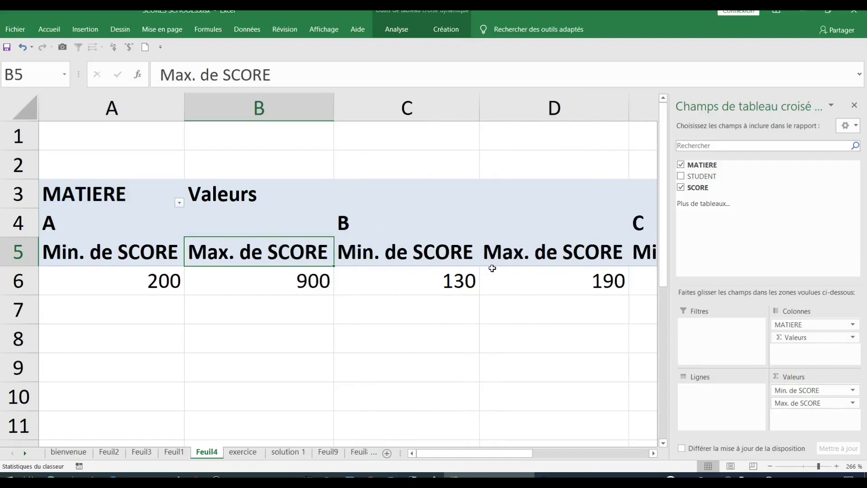
pyautogui.click(252, 315)
pyautogui.click(246, 235)
pyautogui.click(326, 319)
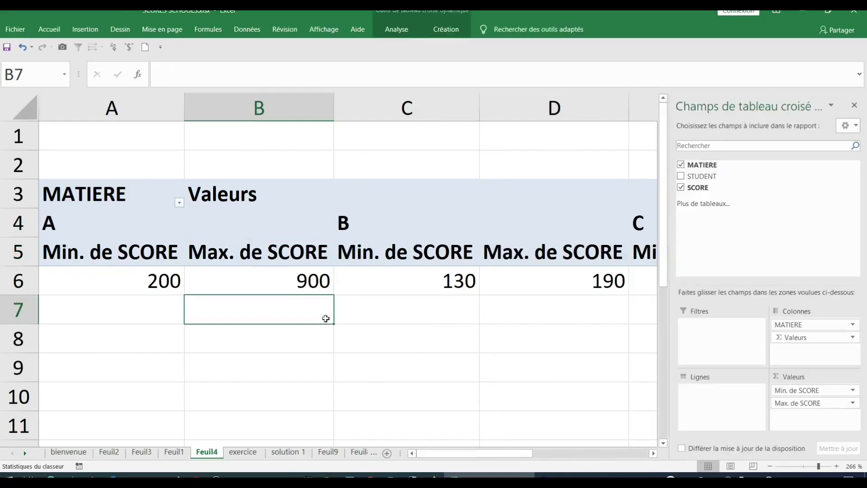
# - Remove the Min and Max SCORE value fields from the pivot table, keeping MATIERE in columns
pyautogui.click(770, 466)
pyautogui.click(770, 466)
pyautogui.click(770, 466)
pyautogui.click(770, 466)
pyautogui.click(770, 466)
pyautogui.click(770, 466)
pyautogui.click(770, 466)
pyautogui.click(770, 466)
pyautogui.click(395, 228)
pyautogui.moveTo(809, 337); pyautogui.dragTo(548, 293)
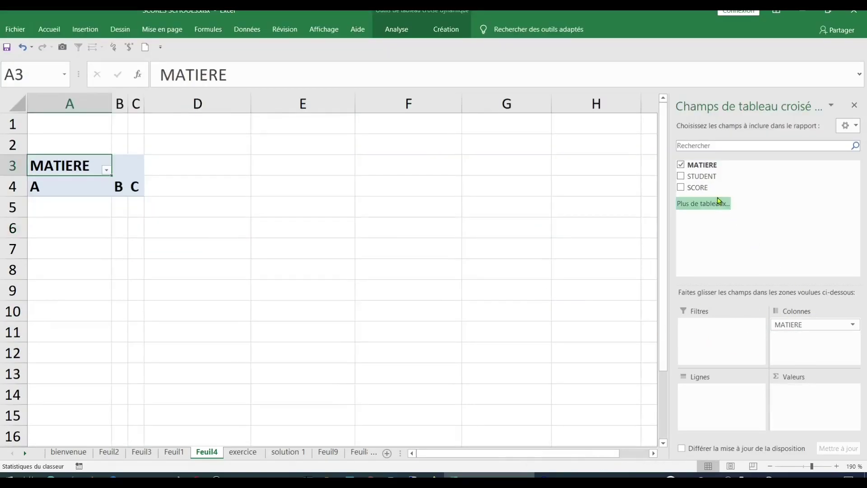
# - Add SCORE to the pivot table's values twice and move MATIERE from columns to rows
pyautogui.moveTo(706, 187); pyautogui.dragTo(784, 394)
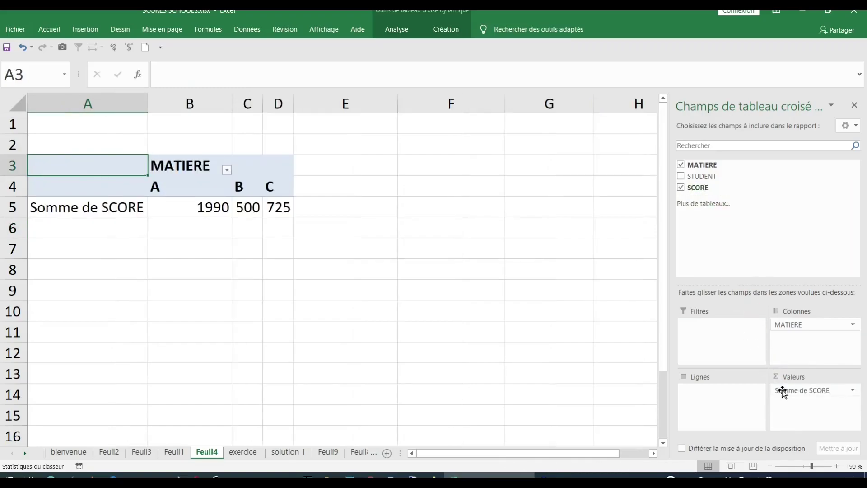
pyautogui.moveTo(721, 190); pyautogui.dragTo(797, 407)
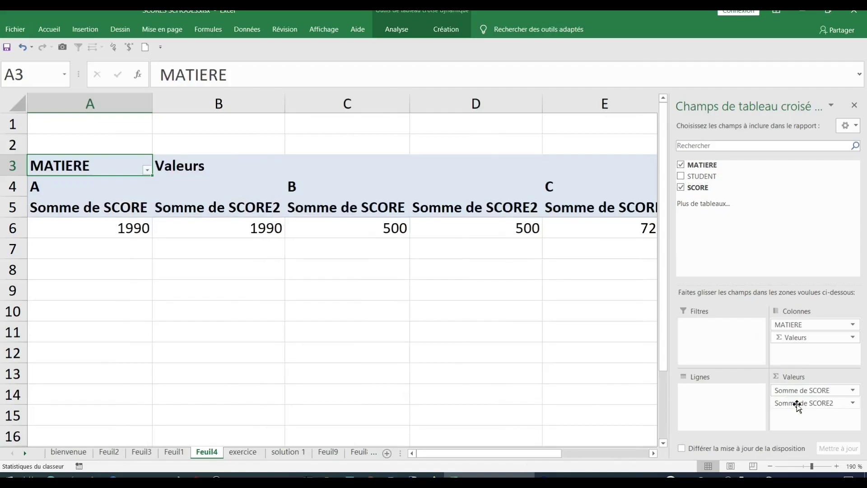
pyautogui.moveTo(805, 325); pyautogui.dragTo(714, 396)
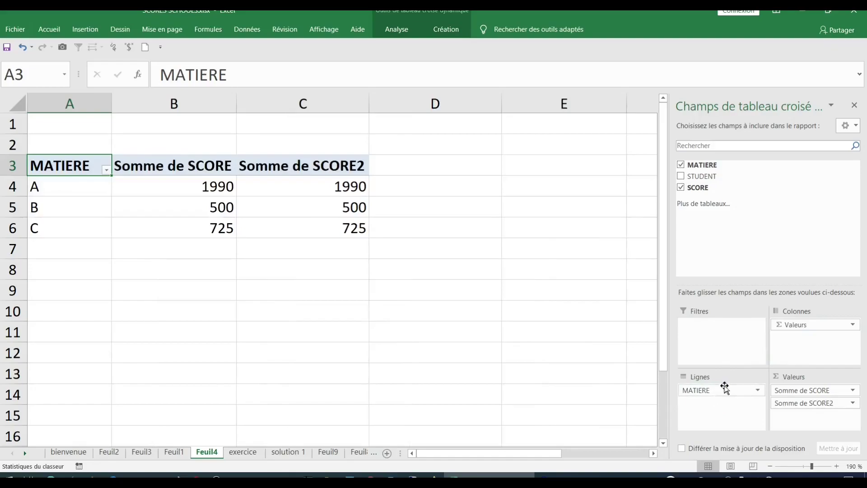
# - Set the first SCORE value field to be summarized by Max
pyautogui.click(841, 389)
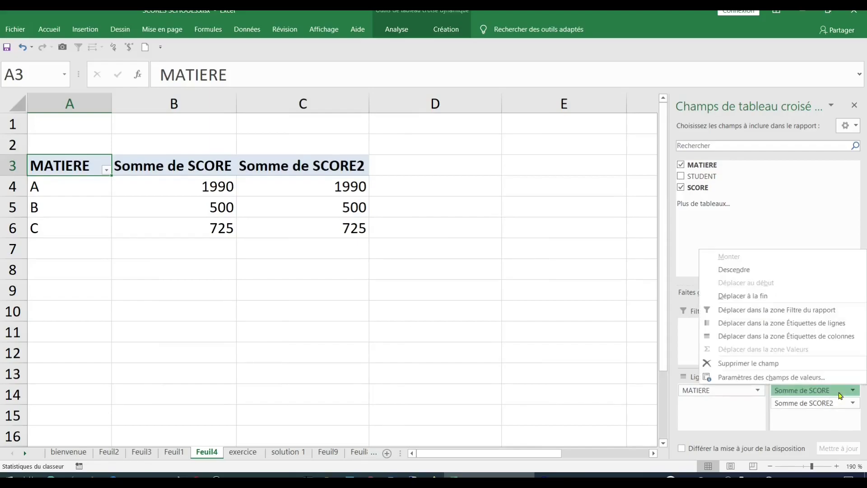
pyautogui.click(800, 377)
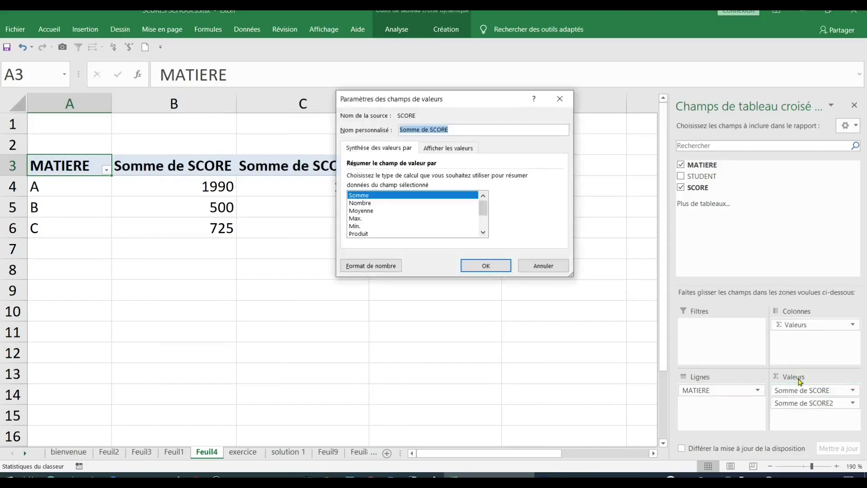
pyautogui.click(361, 219)
pyautogui.click(478, 270)
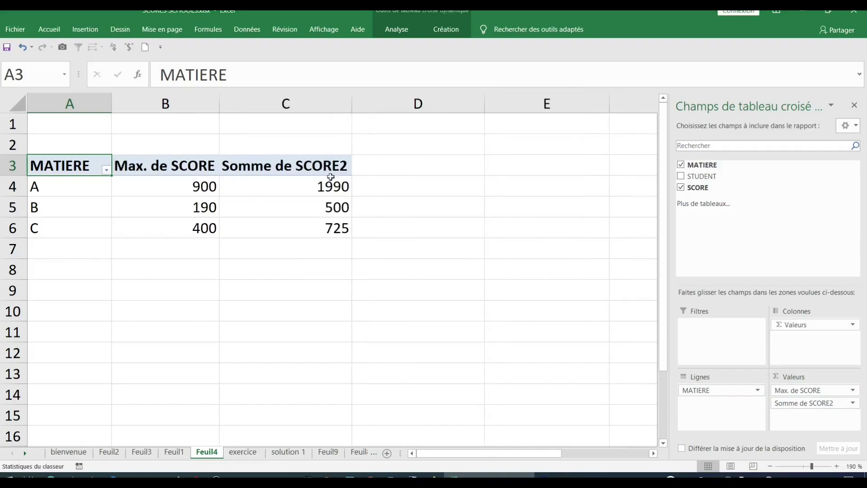
# - Set the second SCORE value field to be summarized by Min
pyautogui.click(805, 403)
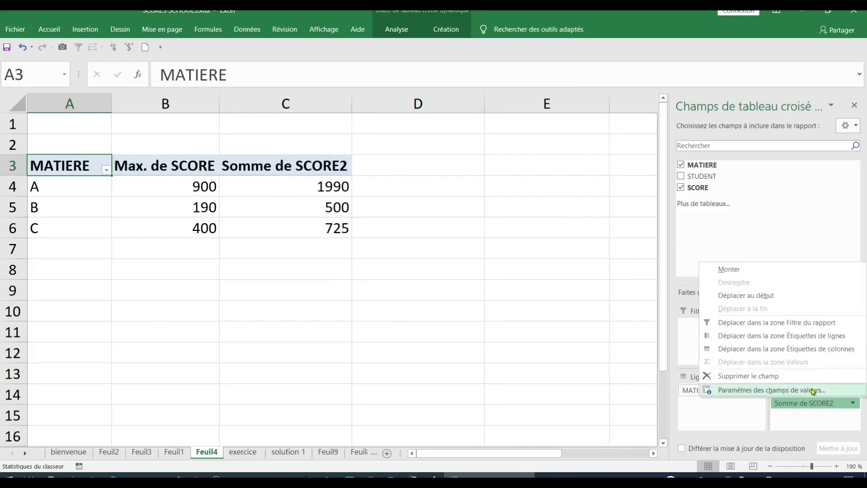
pyautogui.click(768, 390)
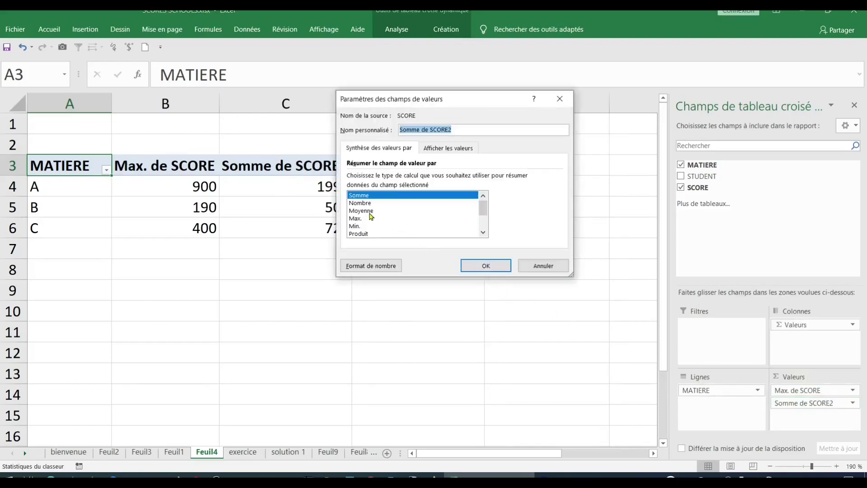
pyautogui.click(361, 226)
pyautogui.click(486, 266)
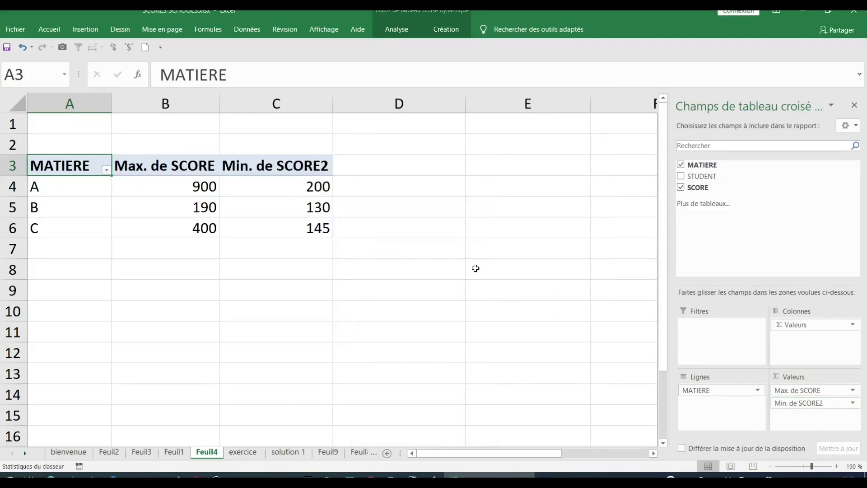
pyautogui.click(318, 285)
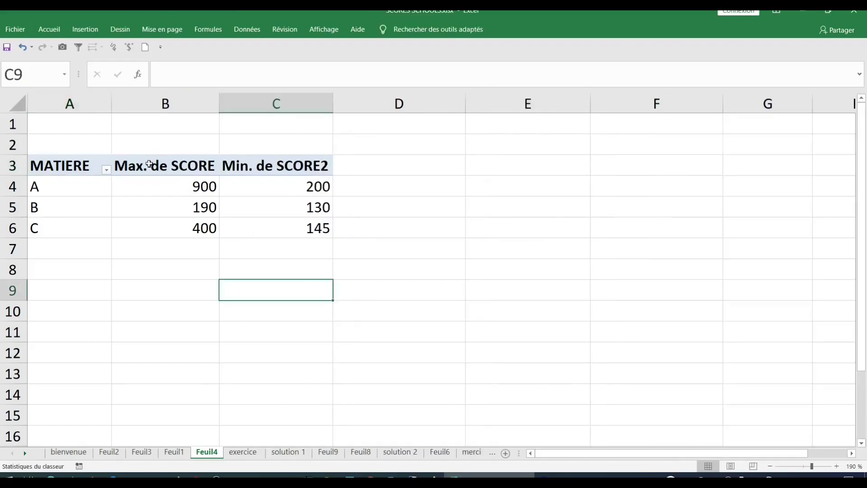
# - Rename the pivot table's minimum score header in C3 to "Min. de SCORE"
pyautogui.click(149, 164)
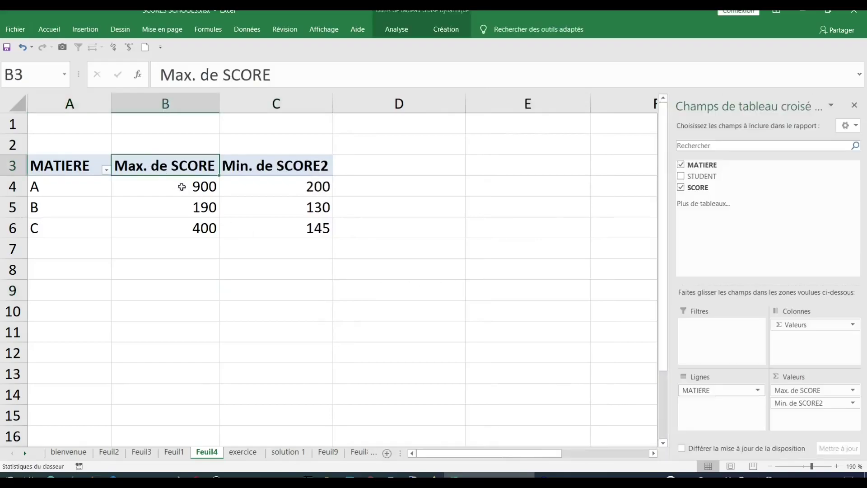
pyautogui.click(280, 164)
pyautogui.click(280, 75)
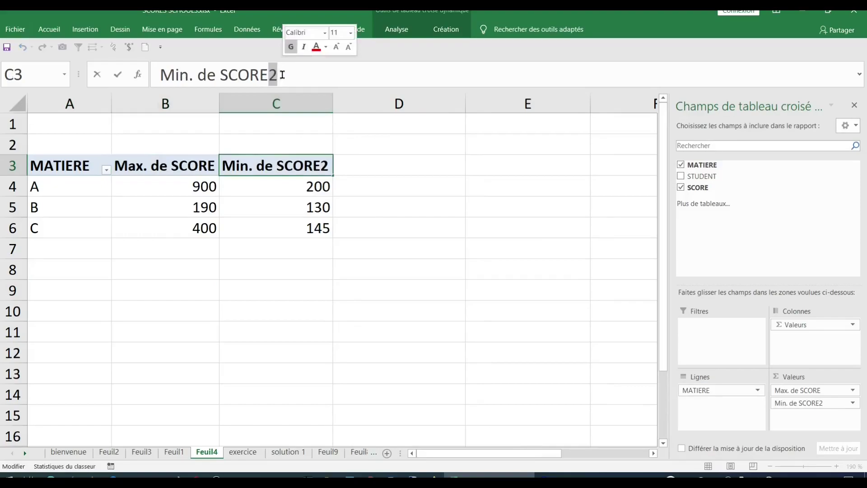
pyautogui.press('BackSpace')
pyautogui.press('Return')
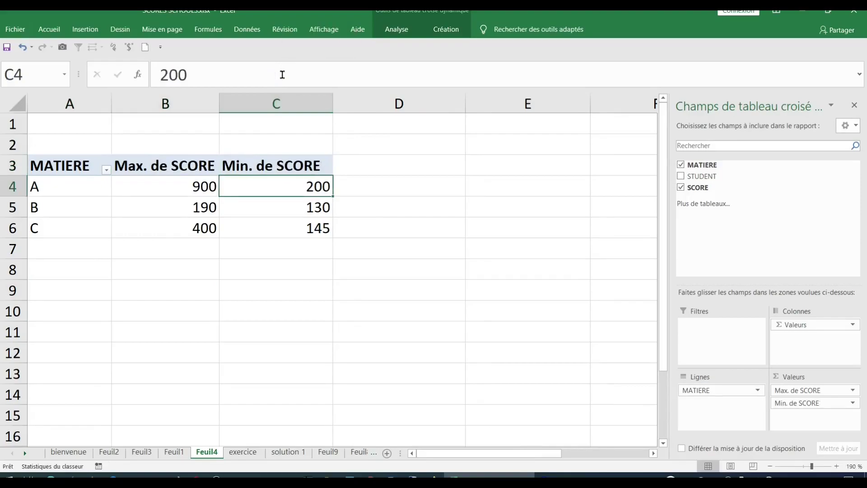
# - Examine the maximum and minimum SCORE of MATIERE A, B and C in the pivot table
pyautogui.click(69, 175)
pyautogui.click(69, 174)
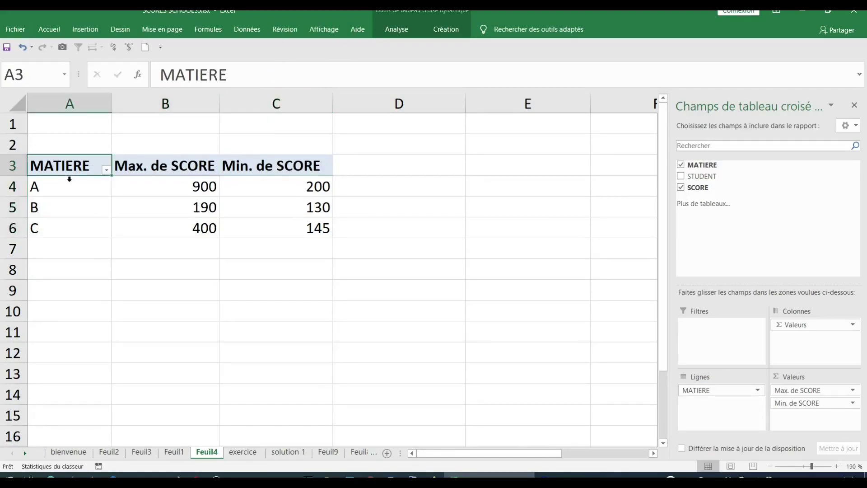
pyautogui.click(307, 188)
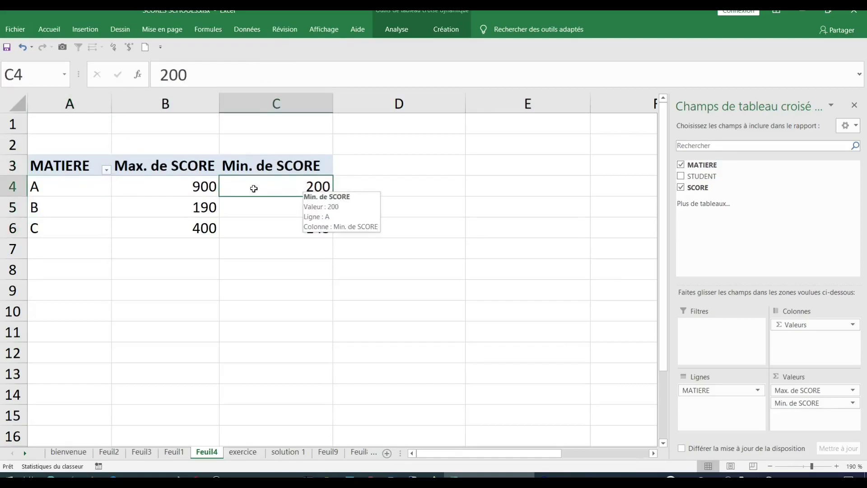
pyautogui.click(190, 187)
pyautogui.click(268, 255)
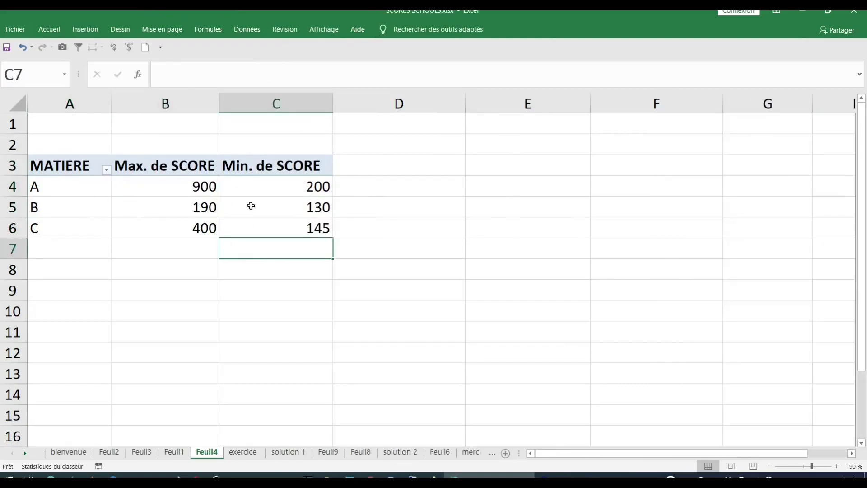
pyautogui.click(297, 205)
pyautogui.click(194, 211)
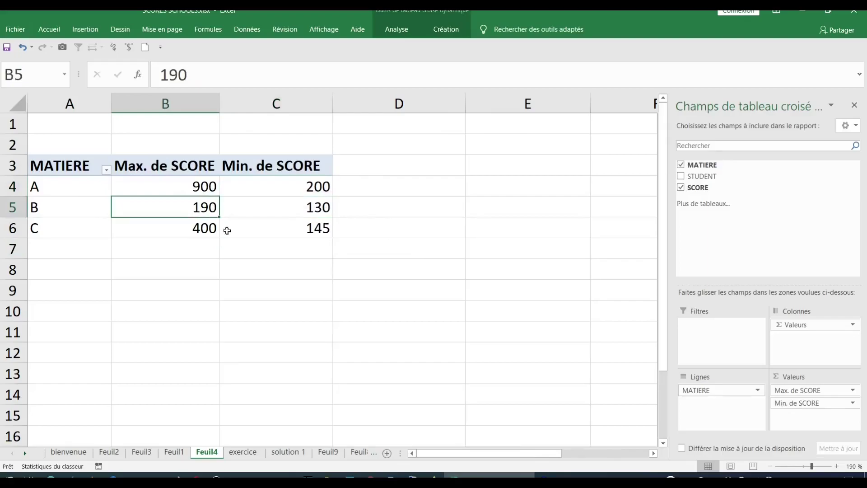
pyautogui.click(287, 231)
pyautogui.click(192, 232)
pyautogui.click(424, 297)
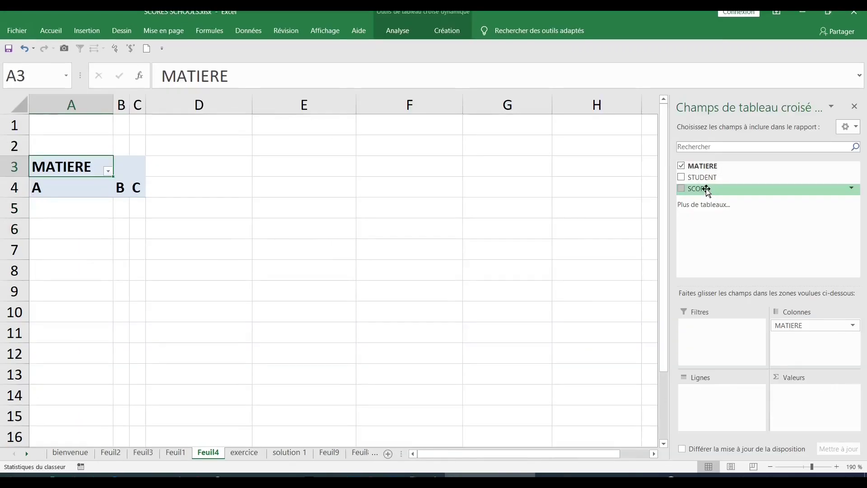
# - Add SCORE to the pivot table's values twice and move MATIERE from columns to rows
pyautogui.moveTo(697, 188); pyautogui.dragTo(782, 393)
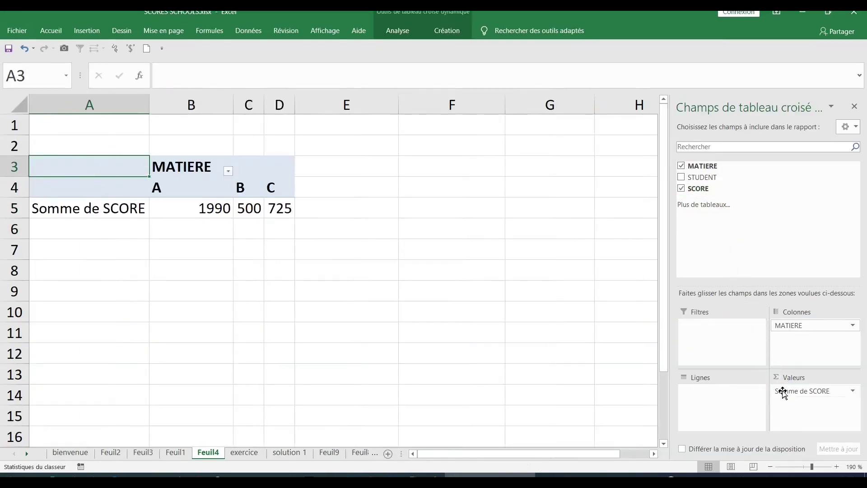
pyautogui.moveTo(720, 188); pyautogui.dragTo(798, 406)
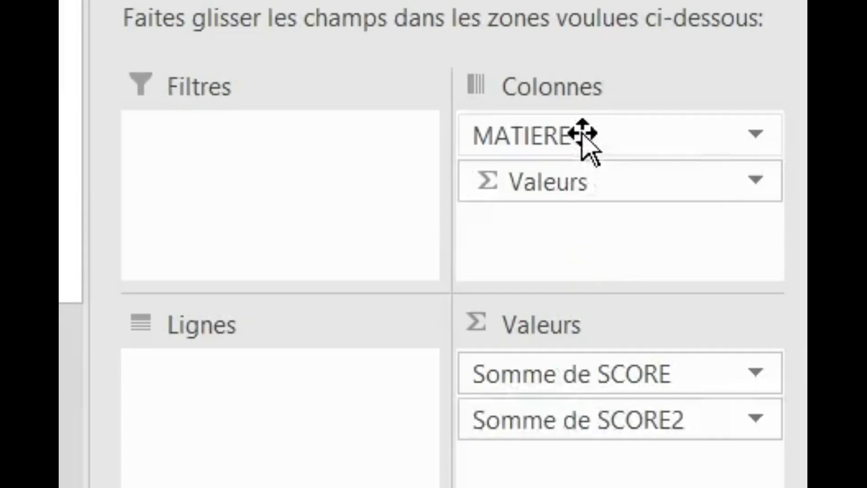
pyautogui.moveTo(805, 326); pyautogui.dragTo(723, 405)
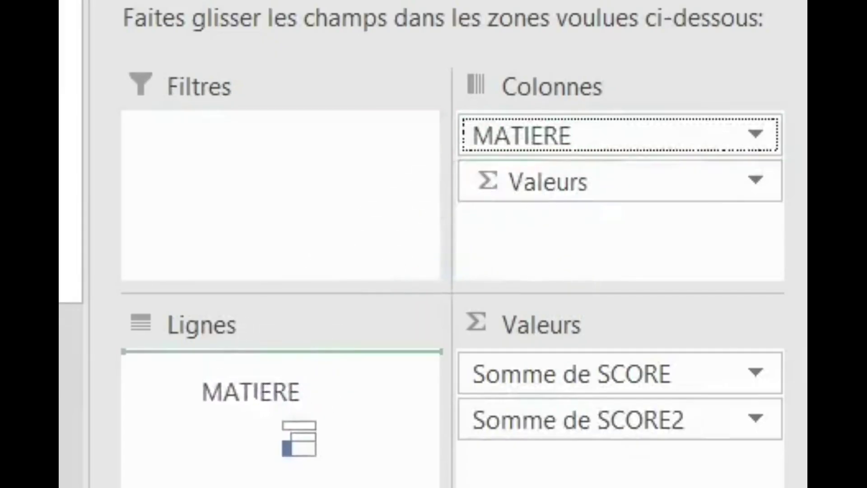
pyautogui.moveTo(250, 391); pyautogui.dragTo(250, 391)
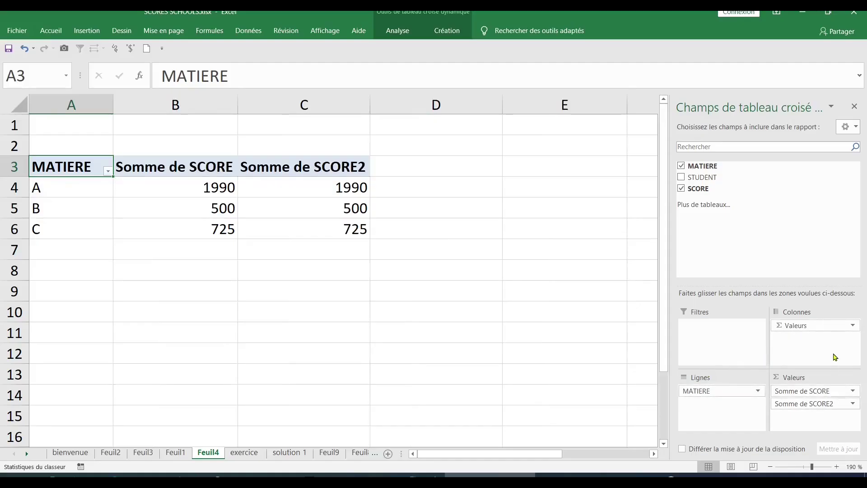
# - Change the calculation of the first SCORE value field to Max
pyautogui.click(840, 391)
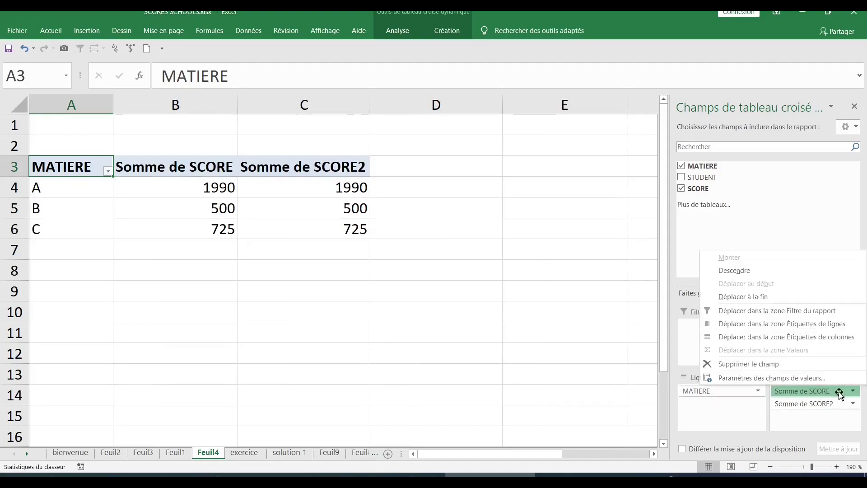
pyautogui.click(800, 382)
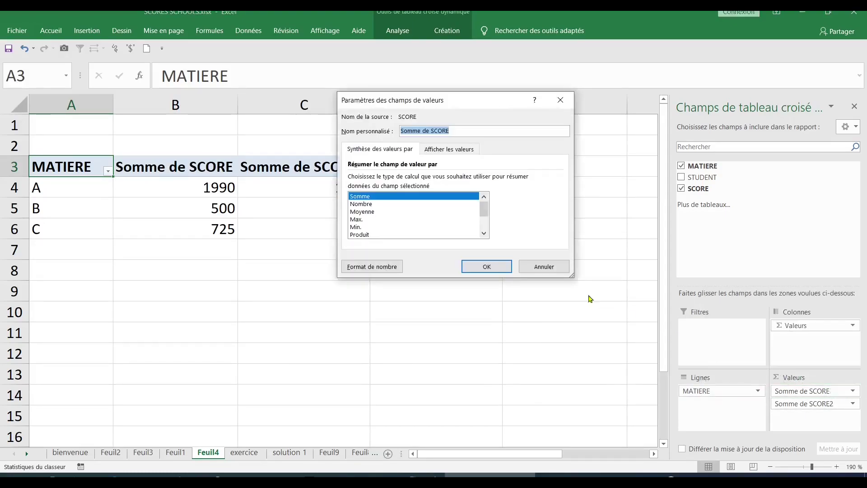
pyautogui.click(366, 219)
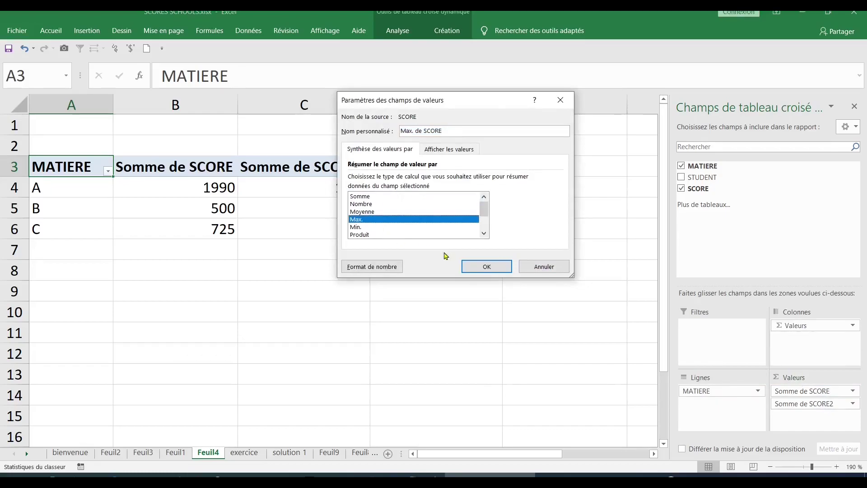
pyautogui.click(479, 270)
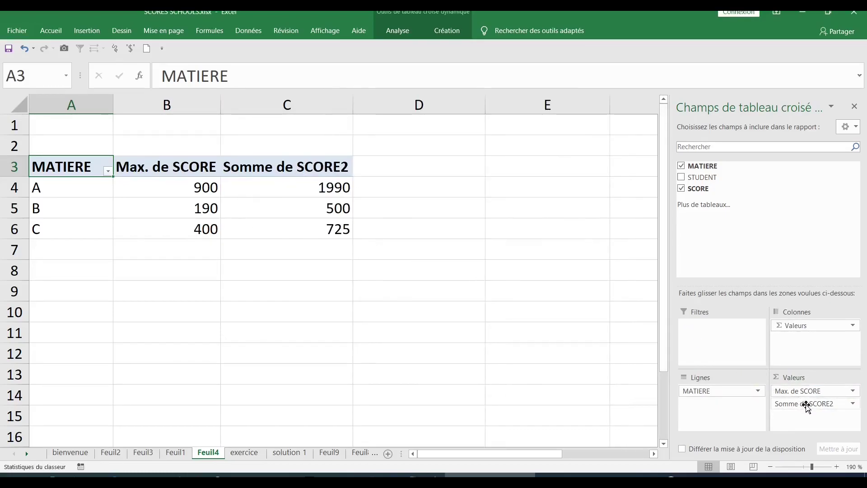
# - Change the calculation of the second SCORE value field to Min
pyautogui.click(853, 404)
pyautogui.click(766, 391)
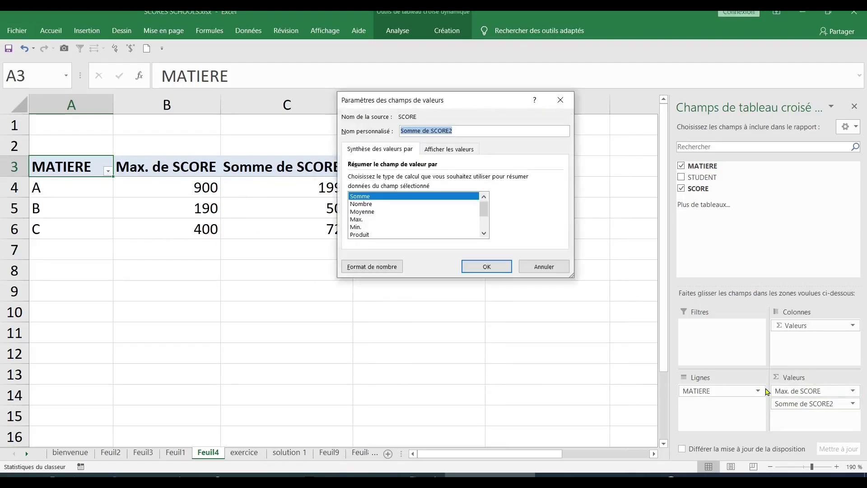
pyautogui.click(362, 227)
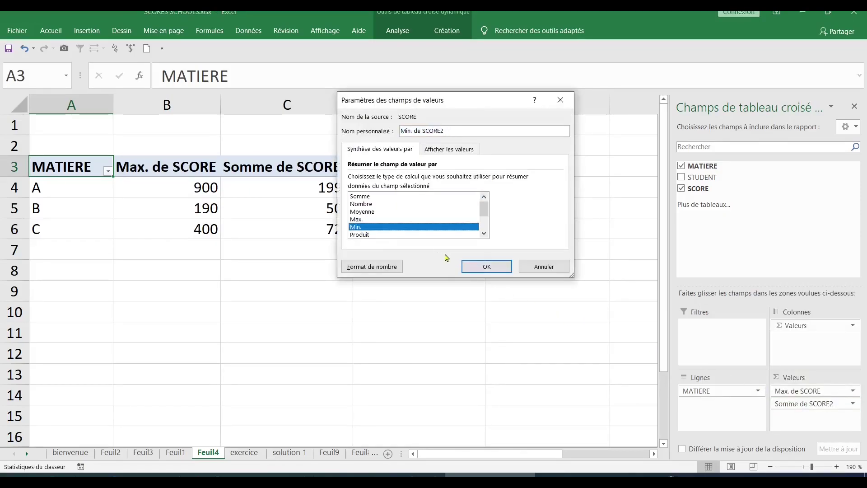
pyautogui.click(477, 268)
pyautogui.click(317, 287)
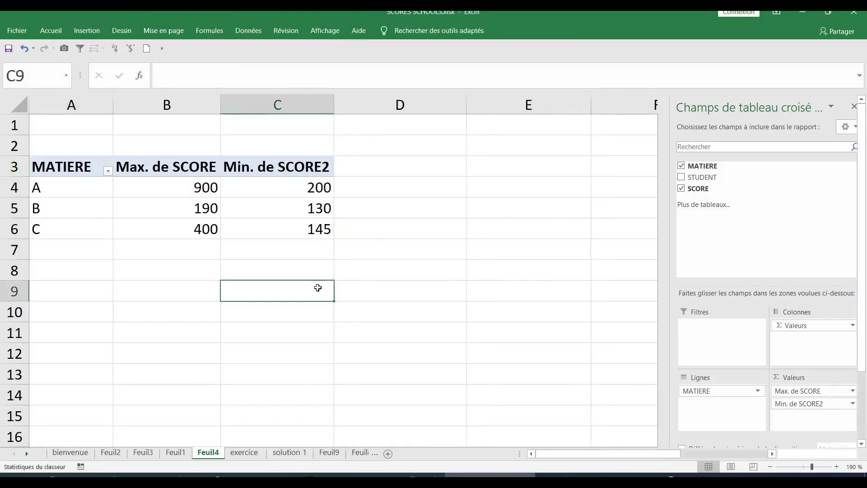
# - Remove the trailing 2 from the header in C3 so that it reads "Min. de SCORE"
pyautogui.click(153, 168)
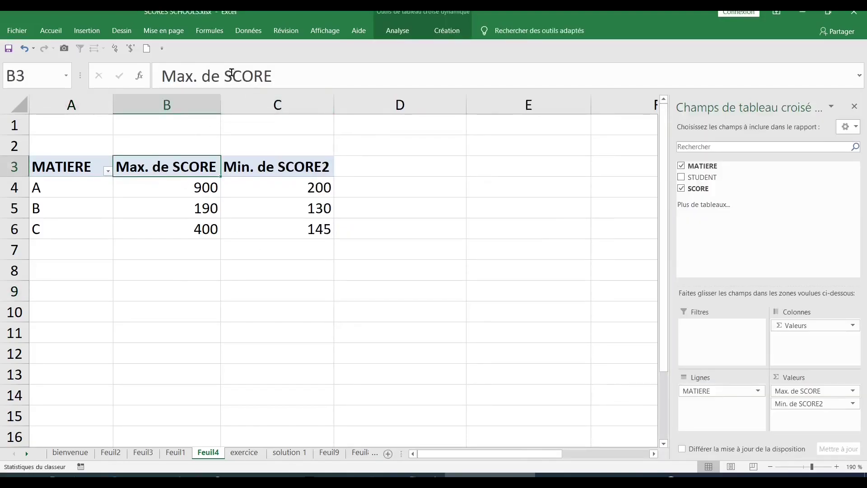
pyautogui.click(282, 168)
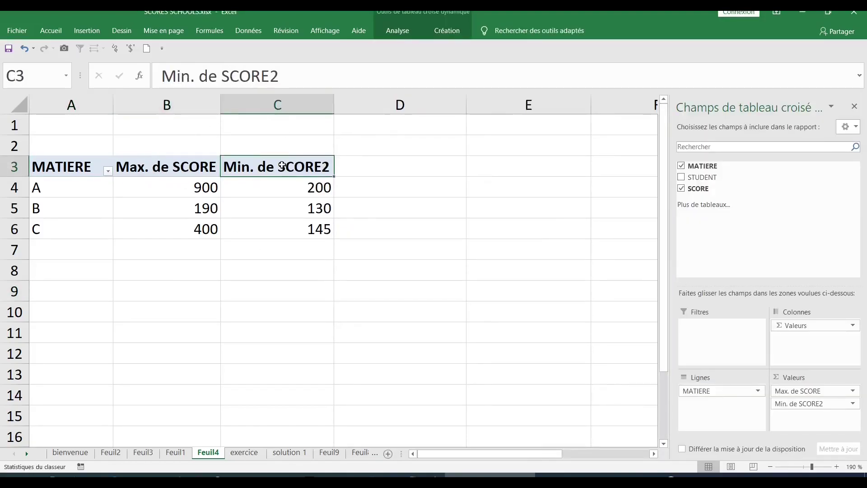
pyautogui.click(281, 76)
pyautogui.press('BackSpace')
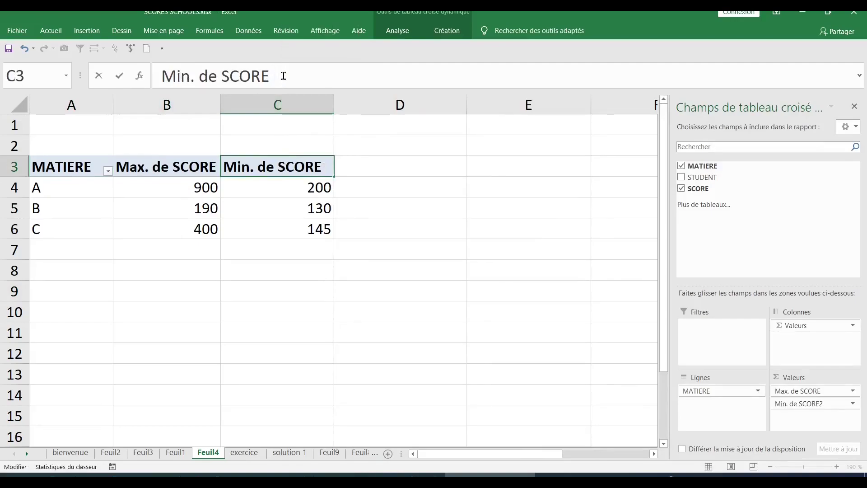
pyautogui.press('Return')
# - Compare the lowest and best SCORE for each MATIERE in the finished pivot table
pyautogui.click(69, 178)
pyautogui.click(70, 172)
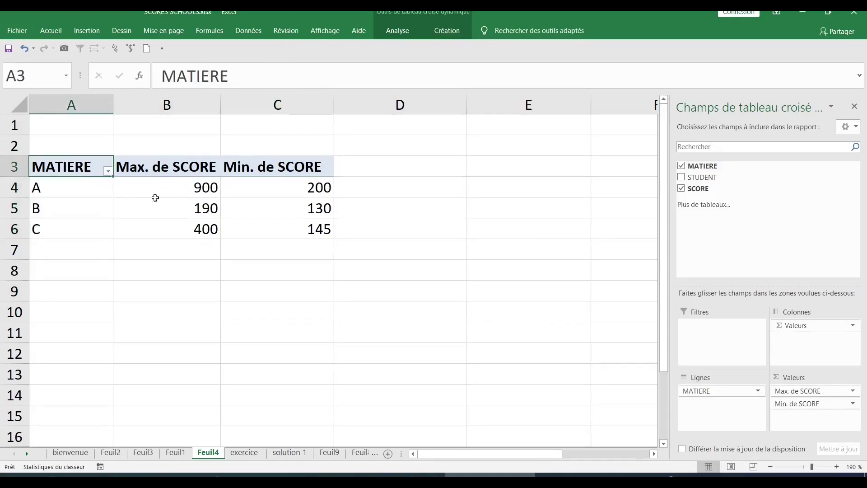
pyautogui.click(309, 187)
pyautogui.click(192, 187)
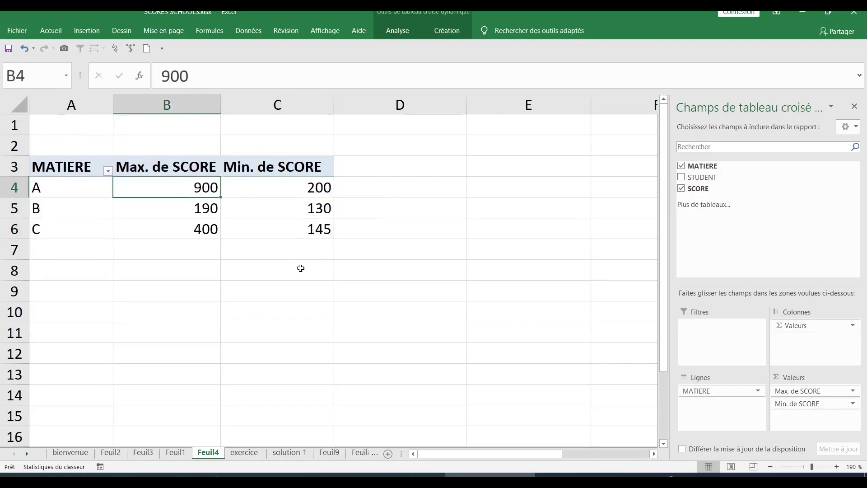
pyautogui.click(267, 253)
pyautogui.press('Up')
pyautogui.press('Up')
pyautogui.click(211, 209)
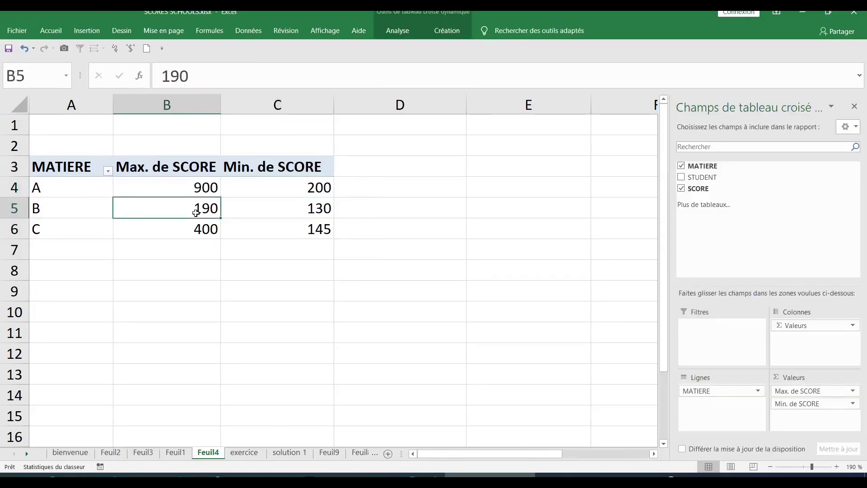
pyautogui.click(289, 232)
pyautogui.click(194, 230)
pyautogui.click(418, 296)
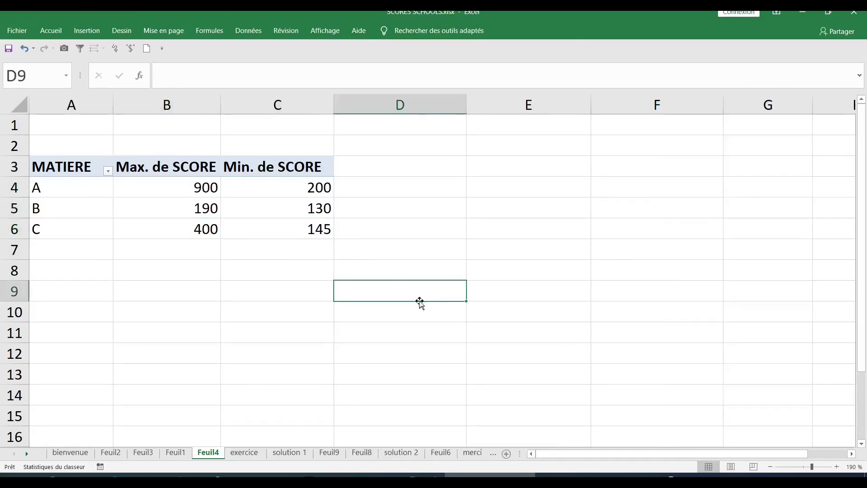
pyautogui.click(262, 223)
pyautogui.click(224, 187)
pyautogui.moveTo(224, 186)
# - Switch to the MATIERE, STUDENT and SCORE table on sheet Feuil3 and select cell B6
pyautogui.click(175, 453)
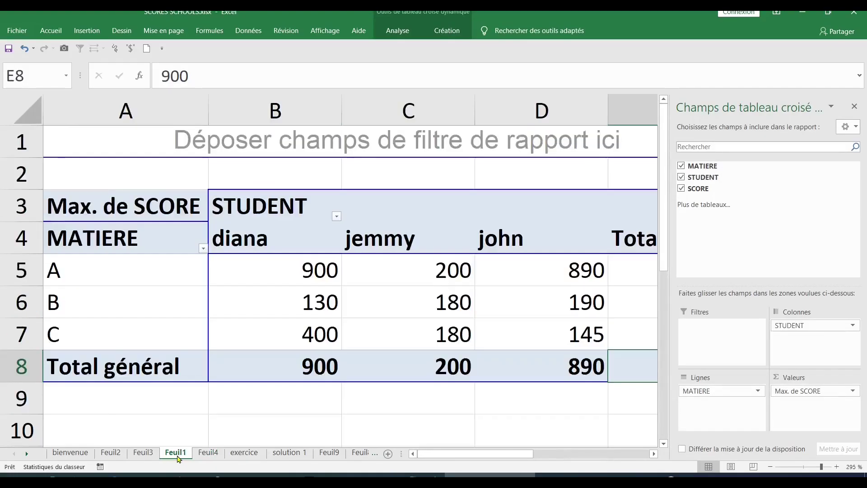
pyautogui.click(132, 455)
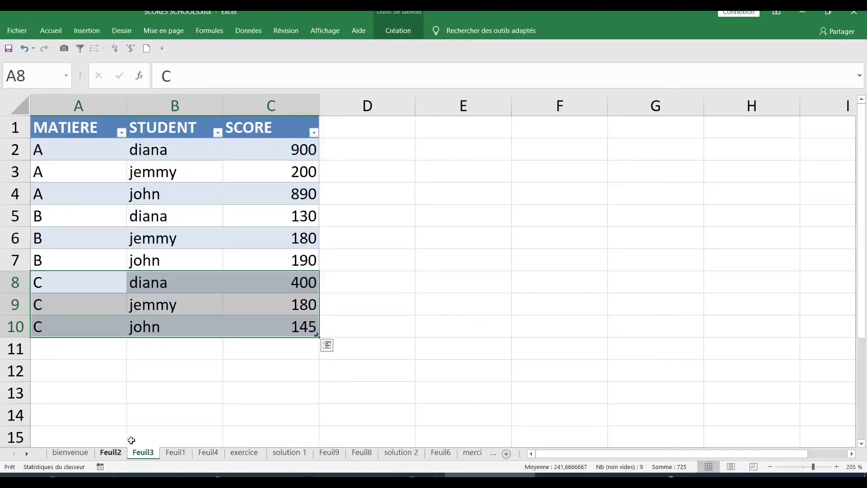
pyautogui.click(193, 224)
pyautogui.click(187, 236)
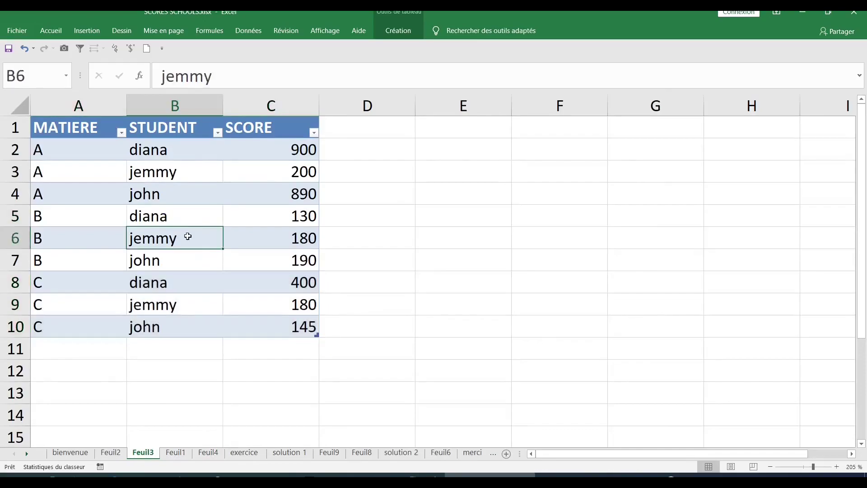